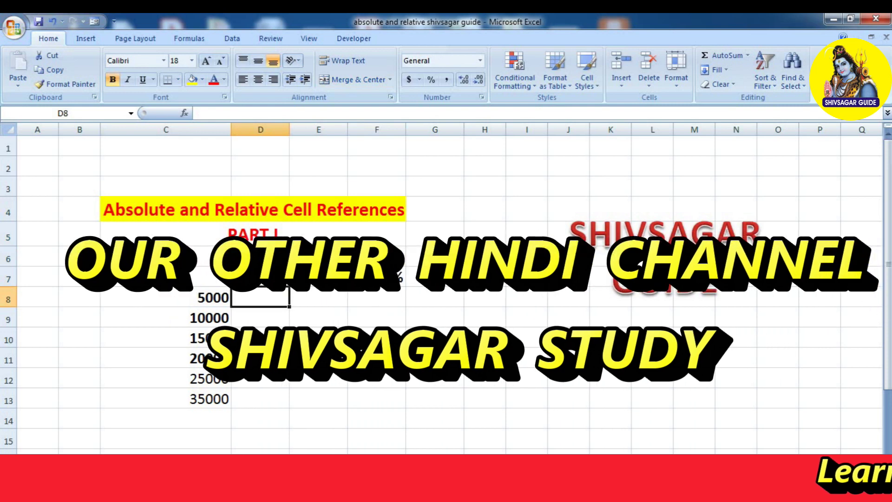
{"action": "left_click", "coordinate": [260, 277]}
{"action": "key", "text": "Up"}
{"action": "key", "text": "Up"}
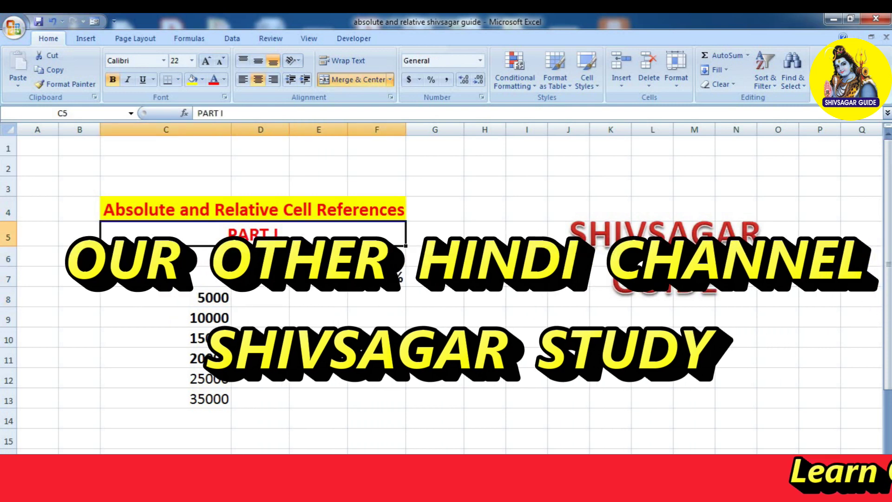
{"action": "key", "text": "Down"}
{"action": "key", "text": "Down"}
{"action": "key", "text": "Down"}
{"action": "key", "text": "Down"}
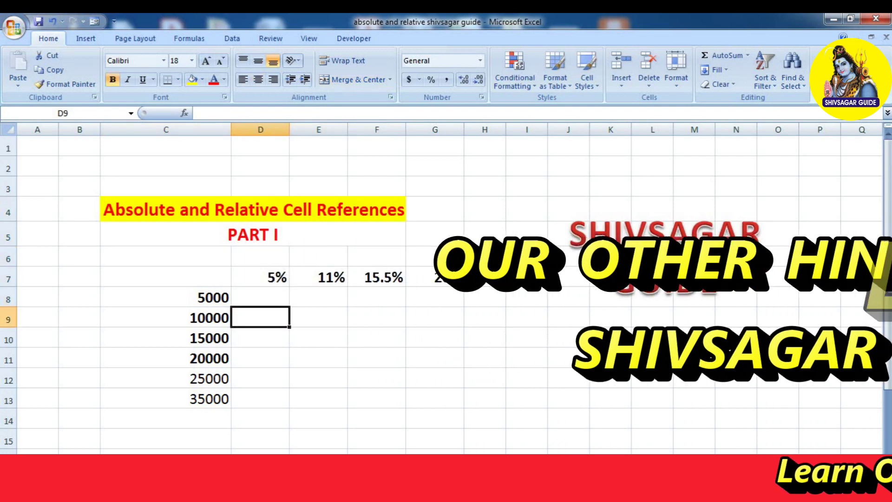
{"action": "key", "text": "Up"}
{"action": "key", "text": "Up"}
{"action": "key", "text": "Up"}
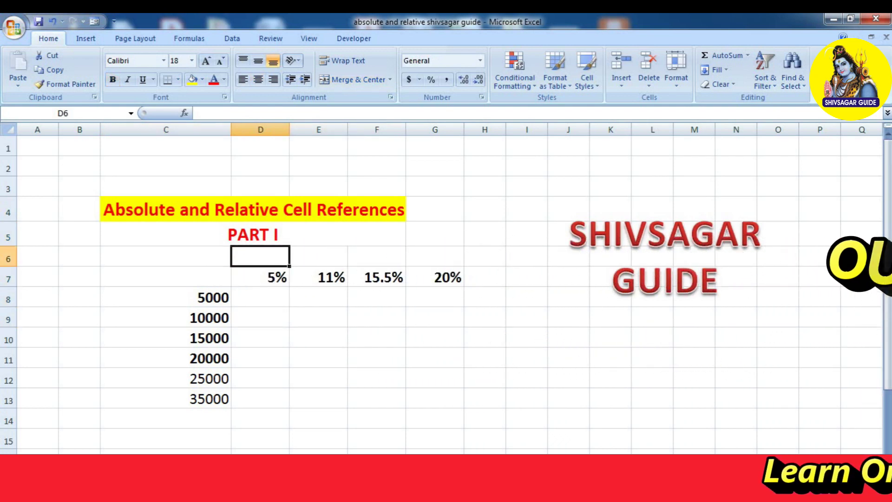
{"action": "key", "text": "Up"}
{"action": "key", "text": "Up"}
{"action": "key", "text": "Down"}
{"action": "key", "text": "Down"}
{"action": "key", "text": "Down"}
{"action": "key", "text": "Down"}
{"action": "key", "text": "Down"}
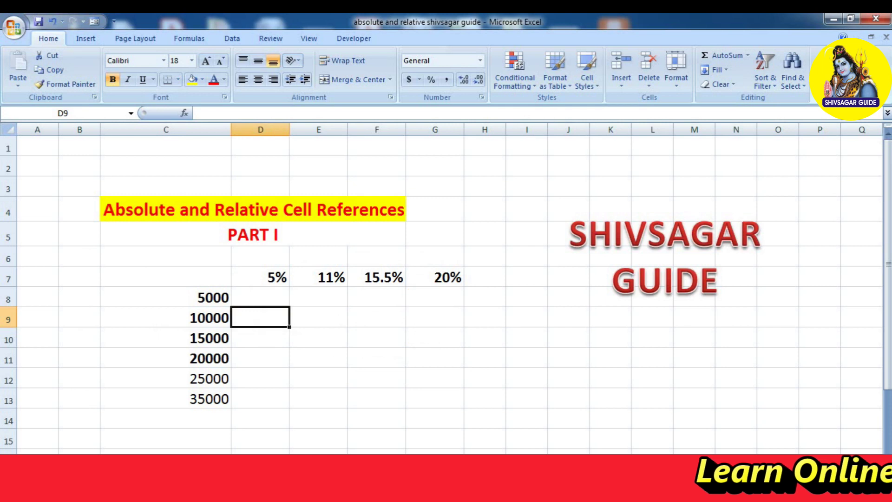
{"action": "key", "text": "Up"}
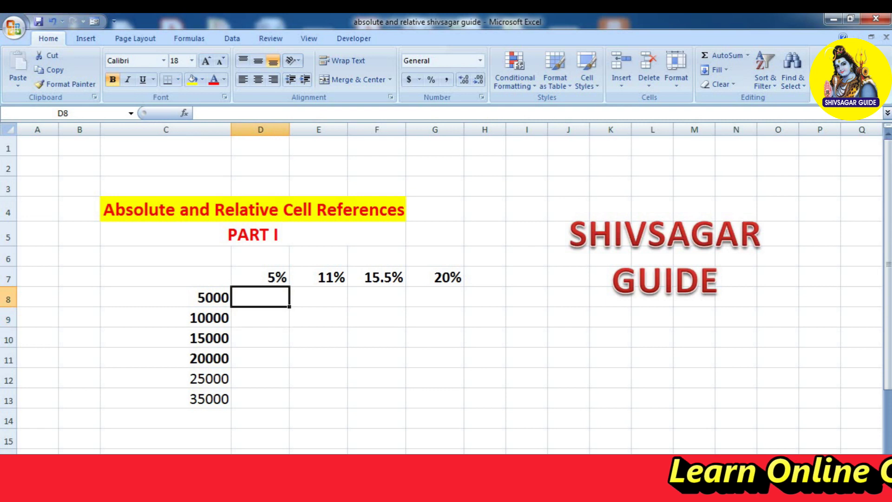
{"action": "left_click", "coordinate": [663, 280]}
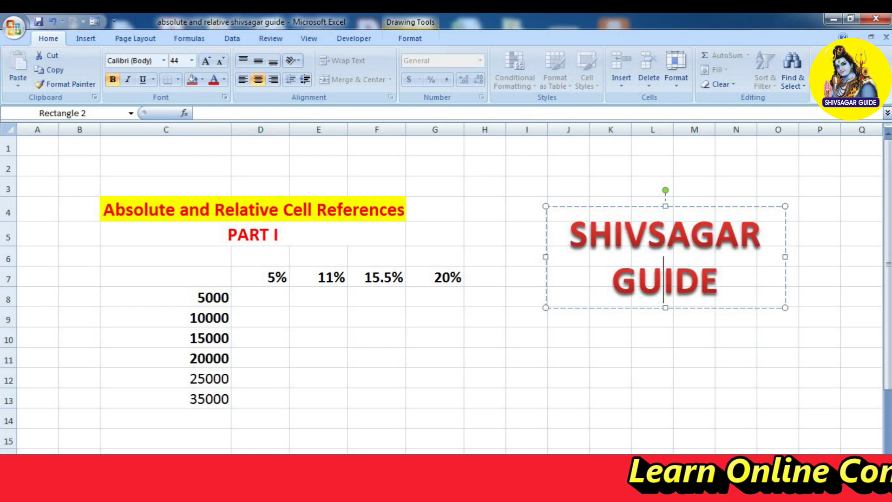
{"action": "left_click", "coordinate": [260, 297]}
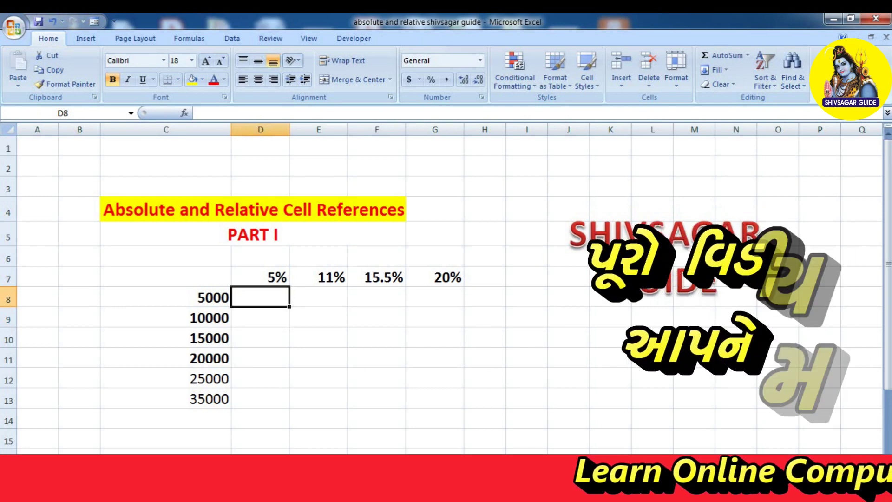
- Go through the amounts listed in column C, from row 8 down to row 13
{"action": "left_click", "coordinate": [166, 297]}
{"action": "left_click", "coordinate": [165, 277]}
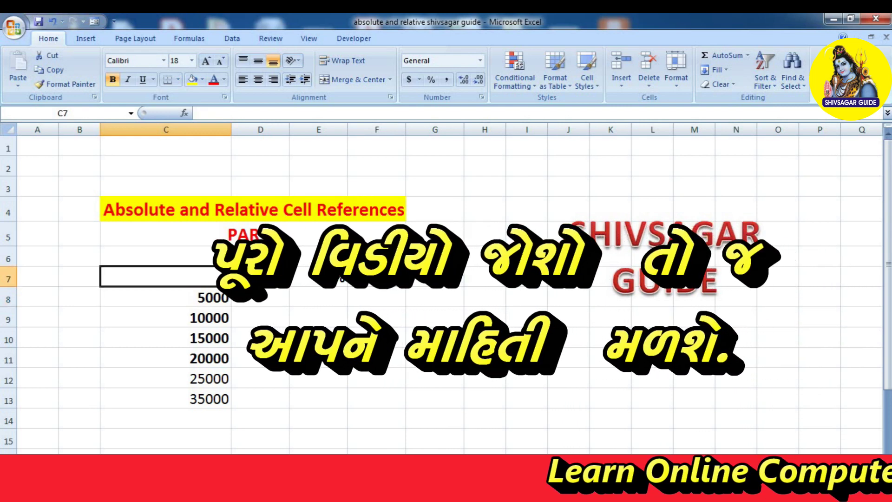
{"action": "key", "text": "Down"}
{"action": "key", "text": "Down"}
{"action": "key", "text": "Down"}
{"action": "key", "text": "Down"}
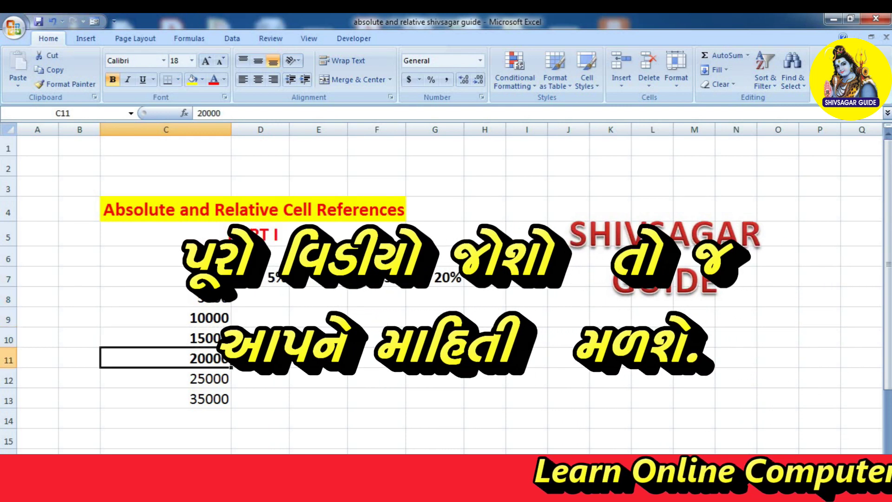
{"action": "key", "text": "Up"}
{"action": "key", "text": "Up"}
{"action": "key", "text": "Up"}
{"action": "key", "text": "Down"}
{"action": "key", "text": "Down"}
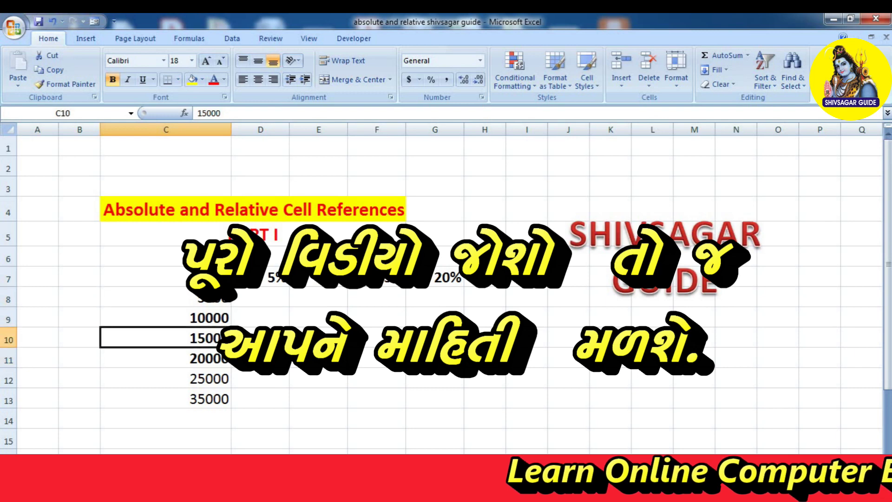
{"action": "key", "text": "Down"}
{"action": "key", "text": "Down"}
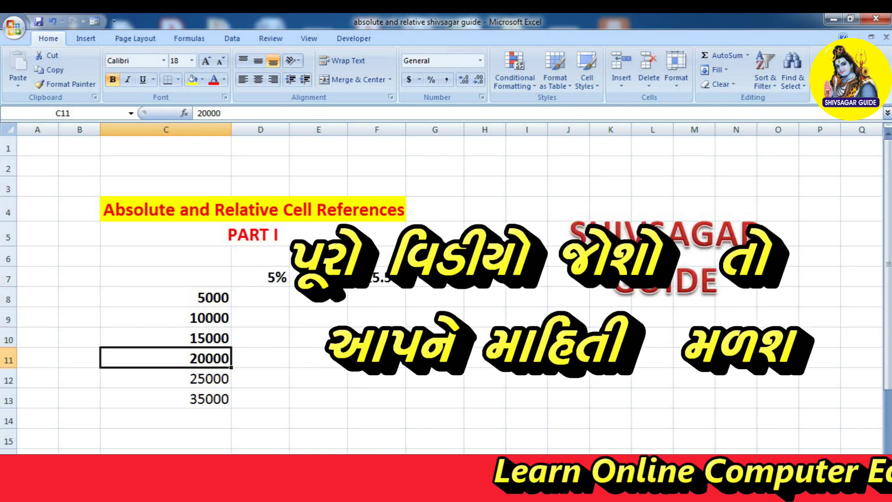
{"action": "key", "text": "Down"}
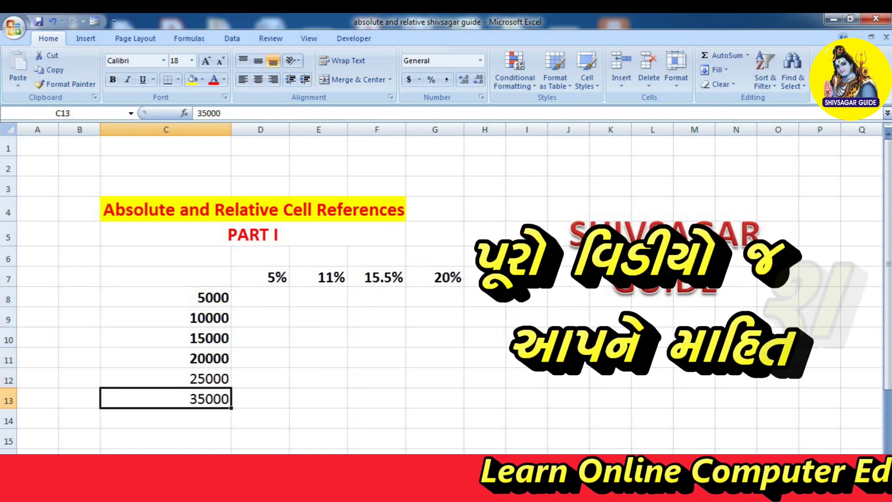
- Go through the percentage headings in row 7, from D7 across to G7
{"action": "key", "text": "Up"}
{"action": "key", "text": "Up"}
{"action": "key", "text": "Up"}
{"action": "key", "text": "Up"}
{"action": "key", "text": "Up"}
{"action": "key", "text": "Up"}
{"action": "key", "text": "Right"}
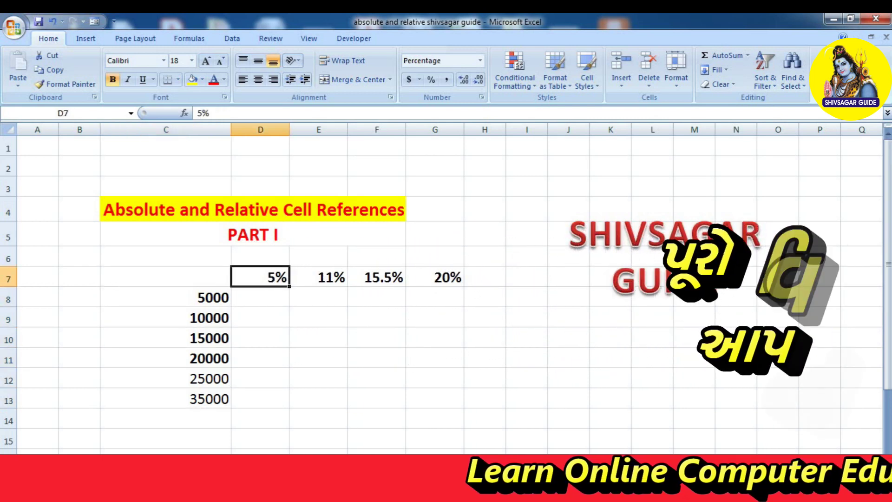
{"action": "key", "text": "Right"}
{"action": "key", "text": "Right"}
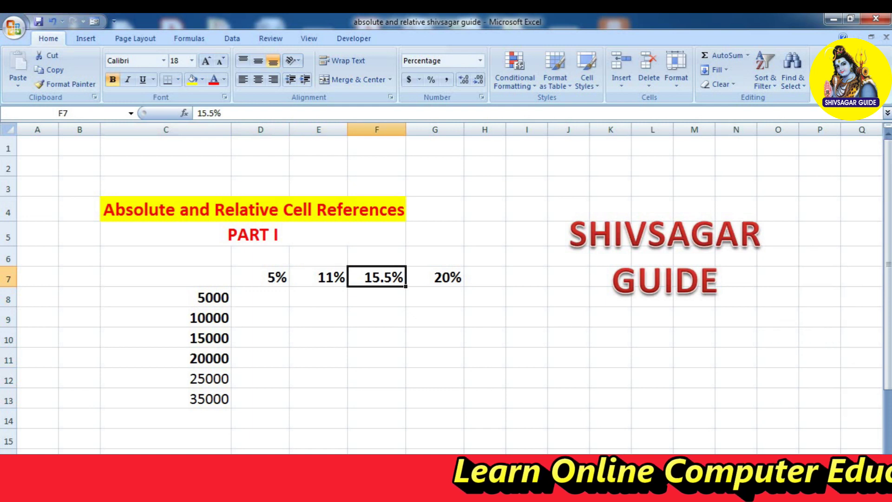
{"action": "key", "text": "Right"}
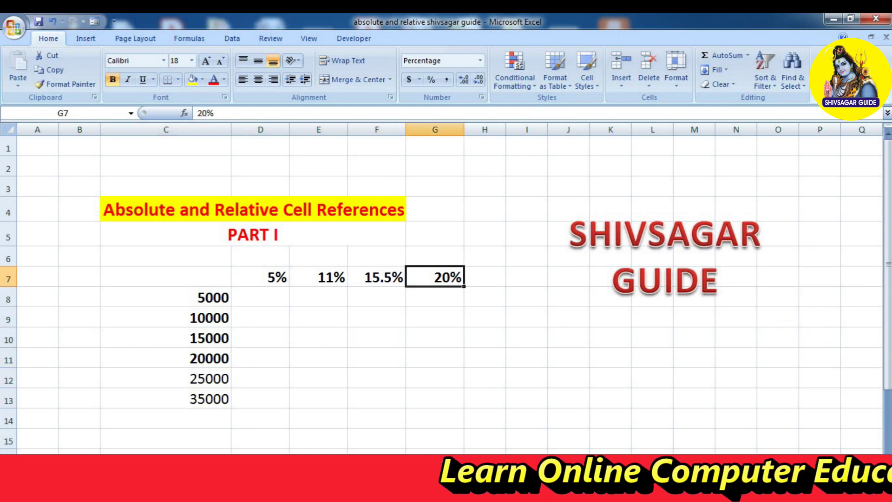
- Examine how the first amount in C8 relates to the percentage headings in D7 through G7
{"action": "key", "text": "Left"}
{"action": "key", "text": "Down"}
{"action": "key", "text": "Left"}
{"action": "key", "text": "Left"}
{"action": "key", "text": "Left"}
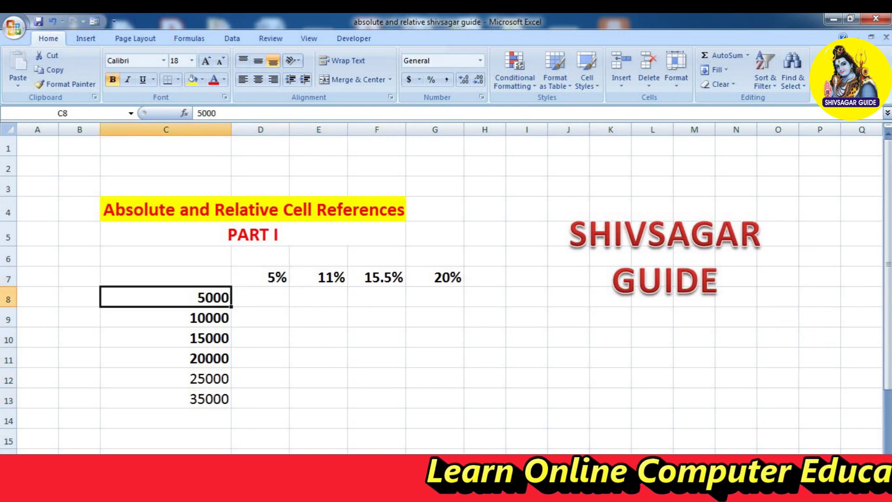
{"action": "key", "text": "Right"}
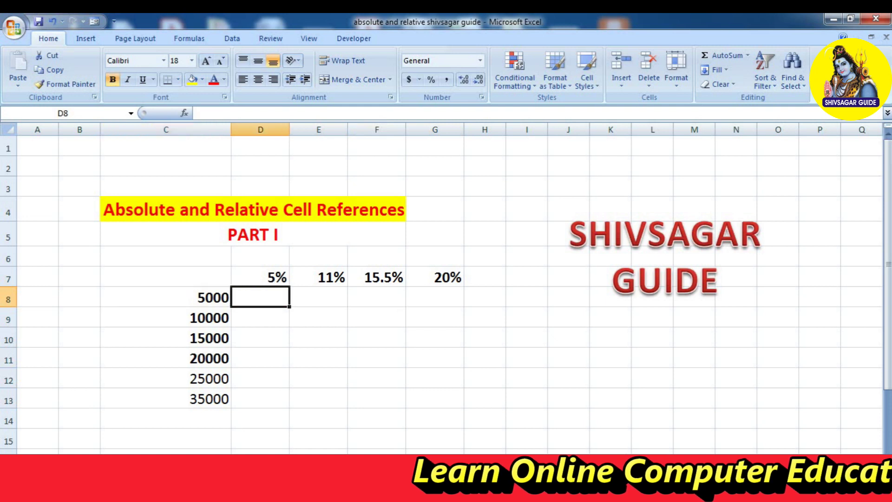
{"action": "key", "text": "Left"}
{"action": "key", "text": "Up"}
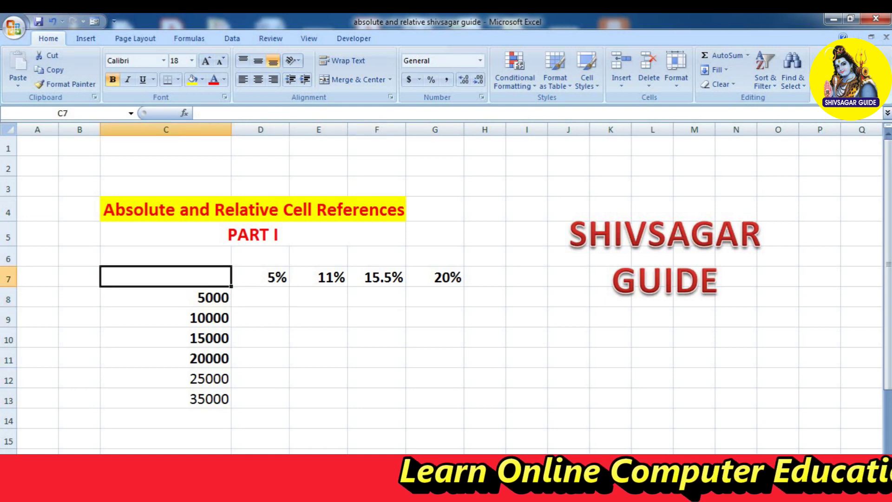
{"action": "key", "text": "Right"}
{"action": "key", "text": "Right"}
{"action": "key", "text": "Right"}
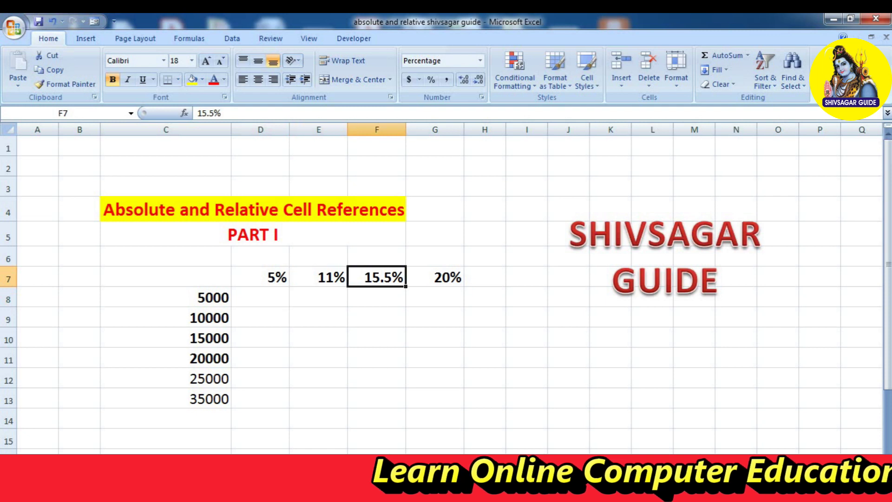
{"action": "key", "text": "Right"}
- Enter the relative formula =C8*D7 in cell D8 and fill it across to G8
{"action": "key", "text": "Down"}
{"action": "key", "text": "Left"}
{"action": "key", "text": "Left"}
{"action": "key", "text": "Left"}
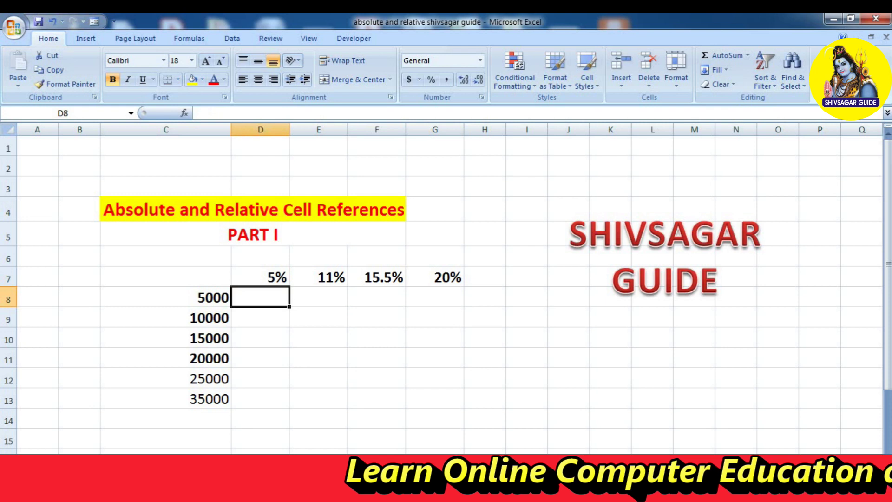
{"action": "type", "text": "="}
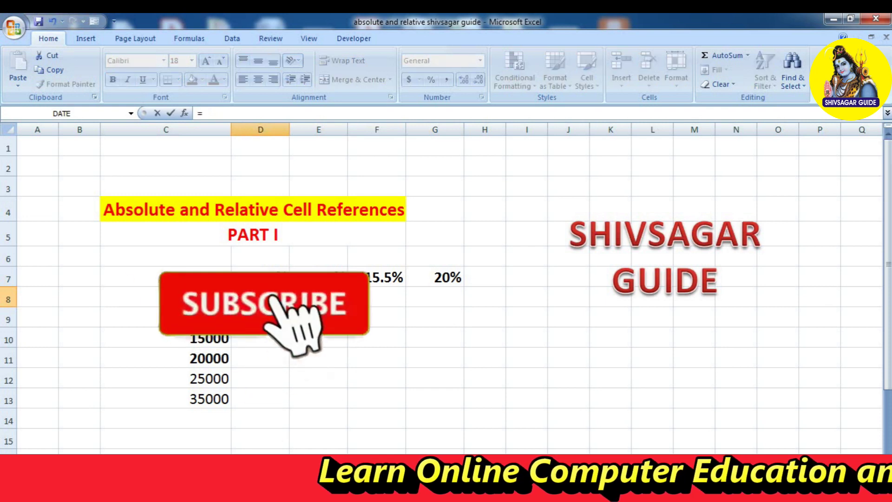
{"action": "key", "text": "Left"}
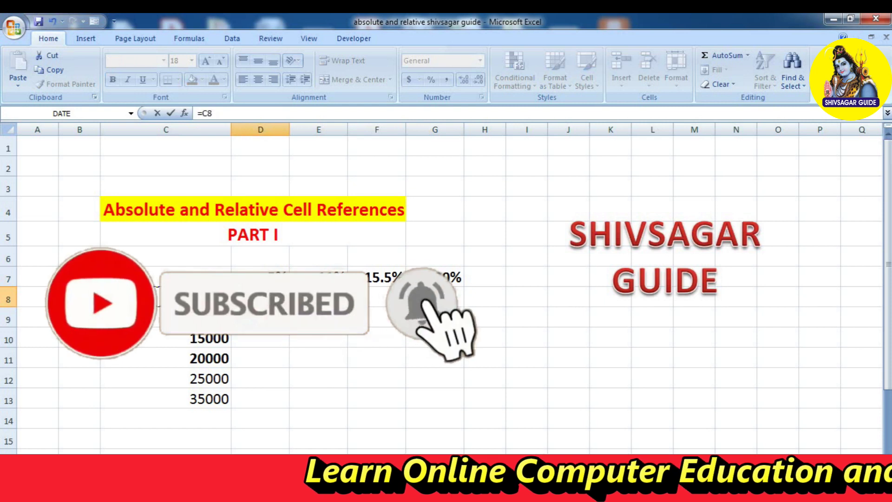
{"action": "type", "text": "*"}
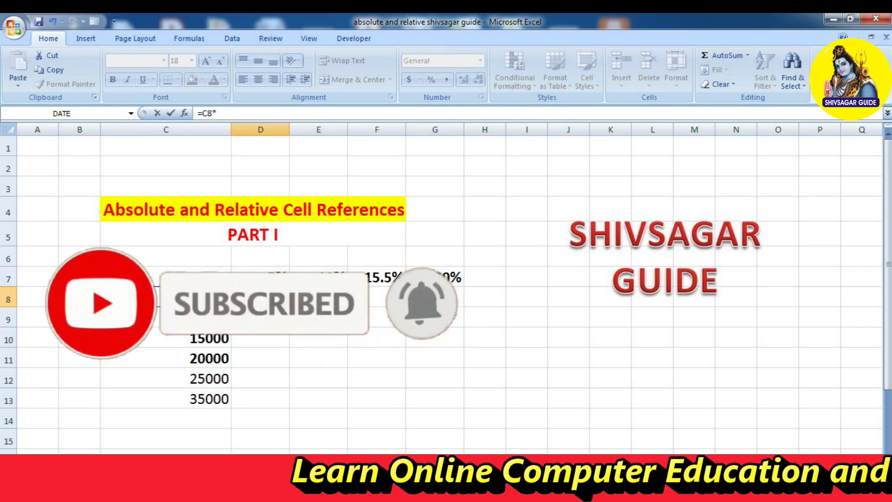
{"action": "key", "text": "Up"}
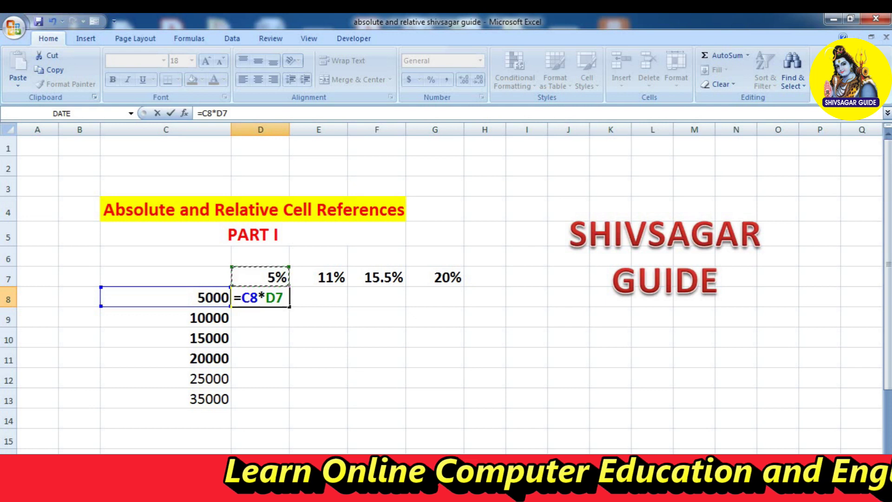
{"action": "key", "text": "Return"}
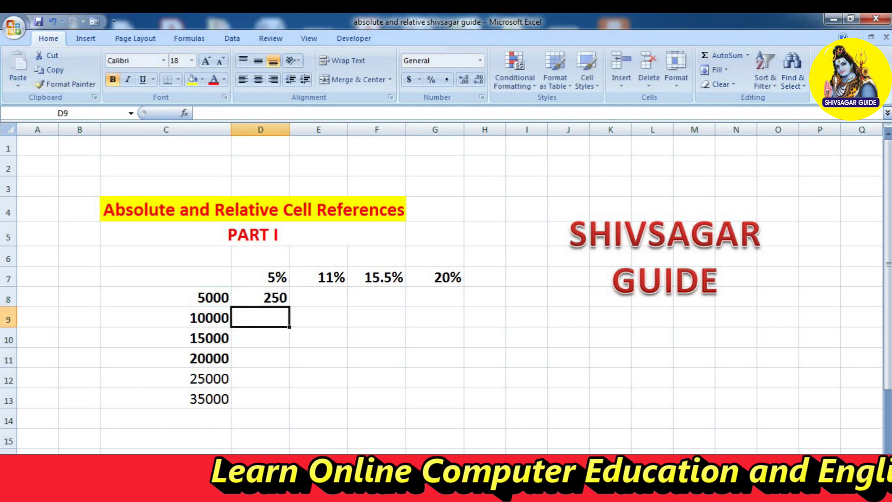
{"action": "key", "text": "Up"}
{"action": "left_click_drag", "start_coordinate": [289, 307], "coordinate": [462, 303]}
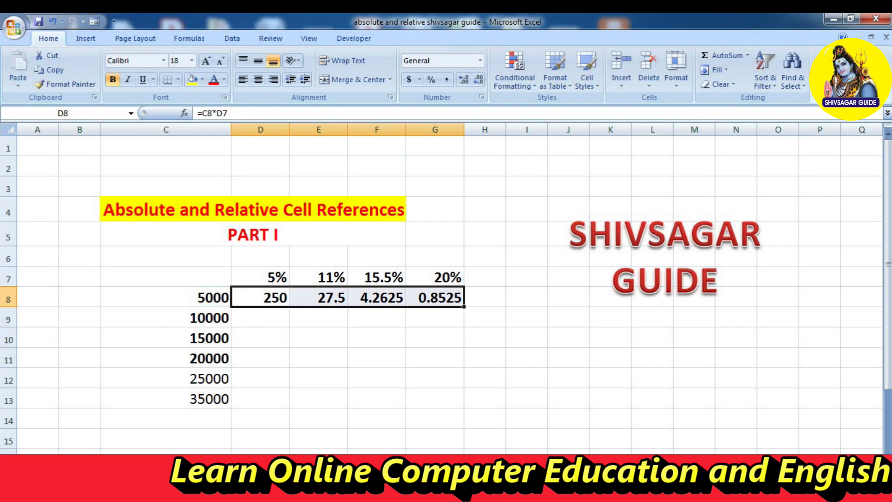
- Compare the formulas in D8 and E8, and clear the contents of D8:G8
{"action": "left_click", "coordinate": [260, 298]}
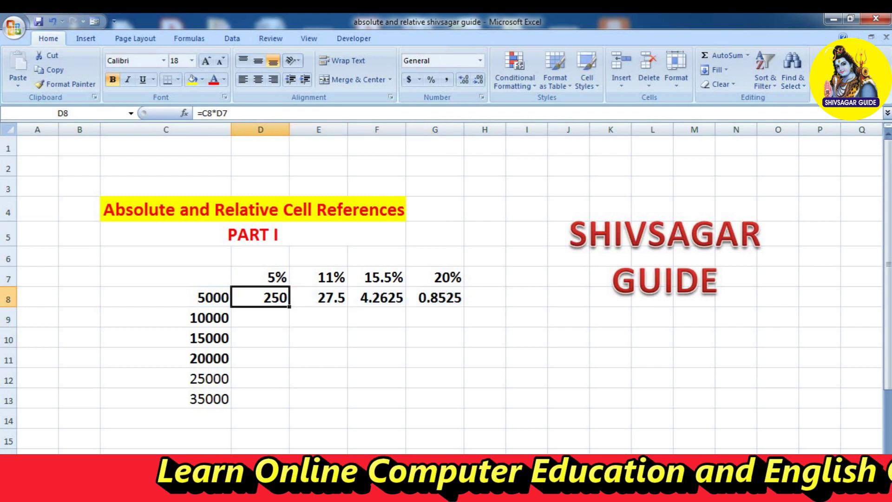
{"action": "left_click", "coordinate": [318, 298]}
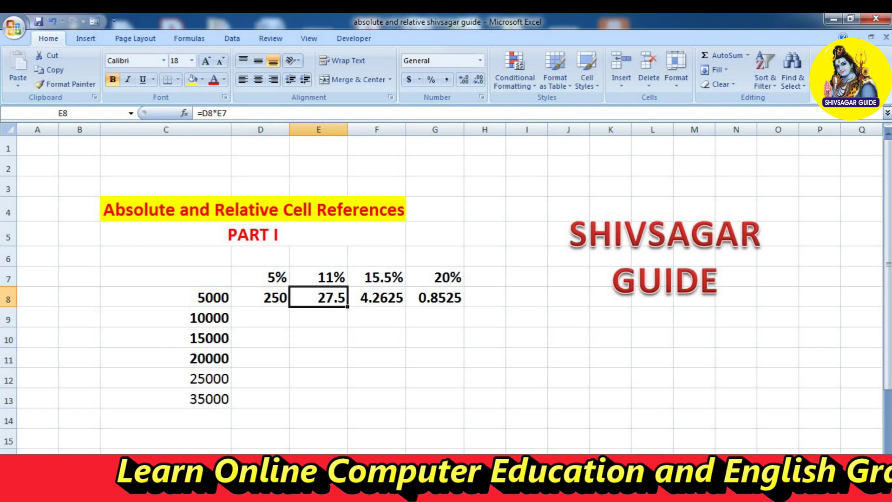
{"action": "left_click", "coordinate": [260, 297]}
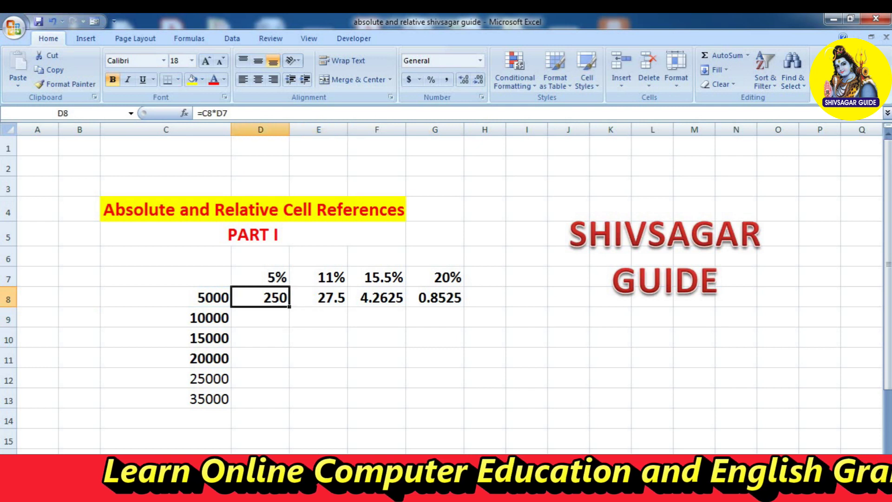
{"action": "left_click_drag", "start_coordinate": [260, 298], "coordinate": [435, 298]}
{"action": "key", "text": "Delete"}
{"action": "key", "text": "Down"}
{"action": "key", "text": "Up"}
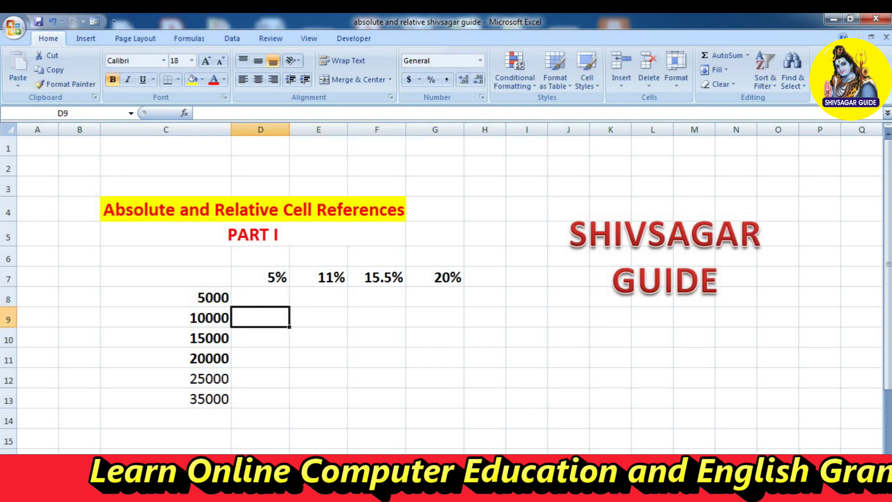
{"action": "type", "text": "="}
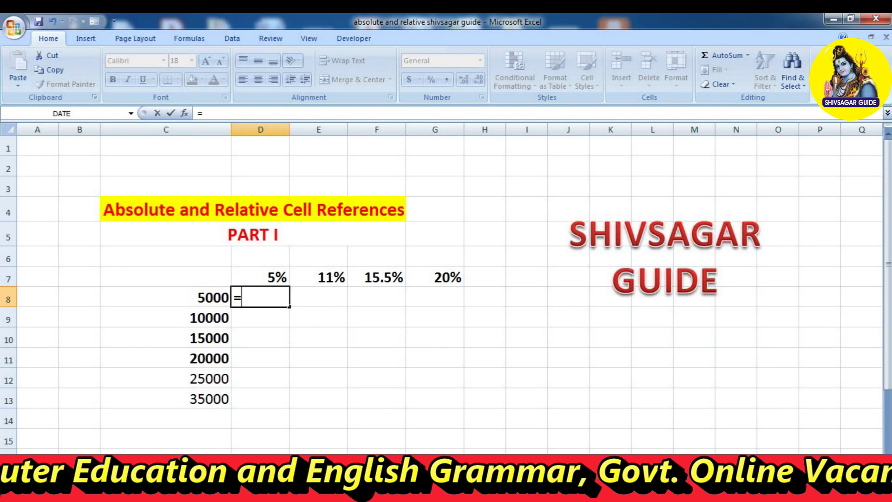
{"action": "key", "text": "BackSpace"}
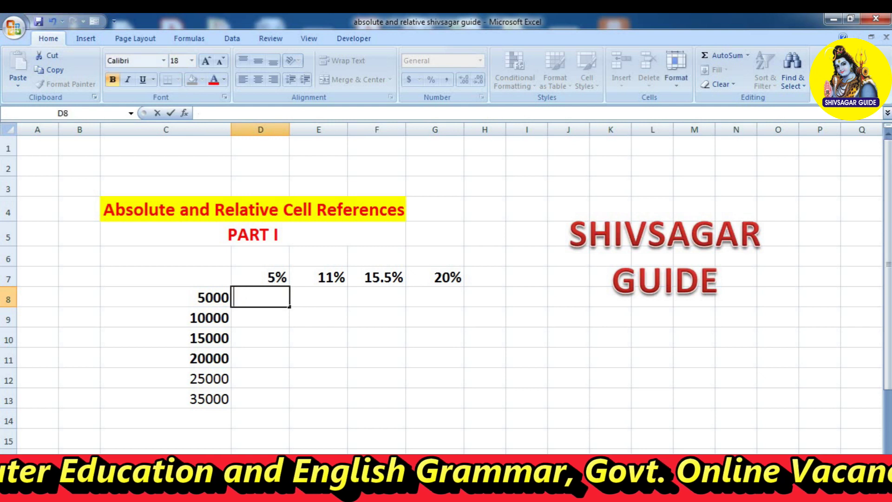
{"action": "left_click", "coordinate": [166, 298]}
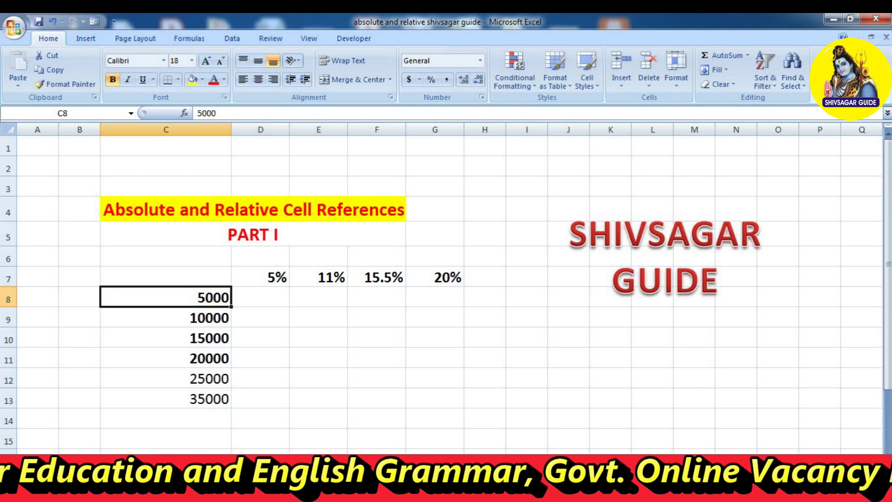
- Enter the mixed-reference formula =$C8*D$7 in cell D8, locking column C and row 7
{"action": "left_click", "coordinate": [260, 297]}
{"action": "type", "text": "="}
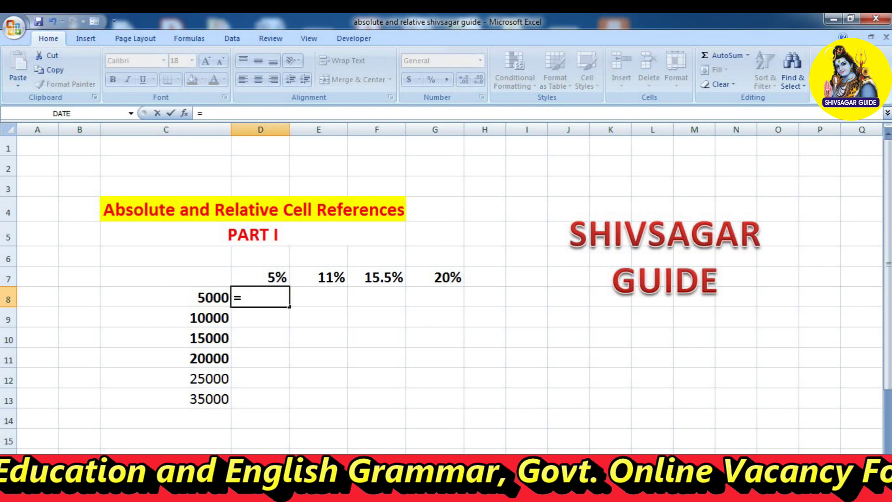
{"action": "type", "text": "$"}
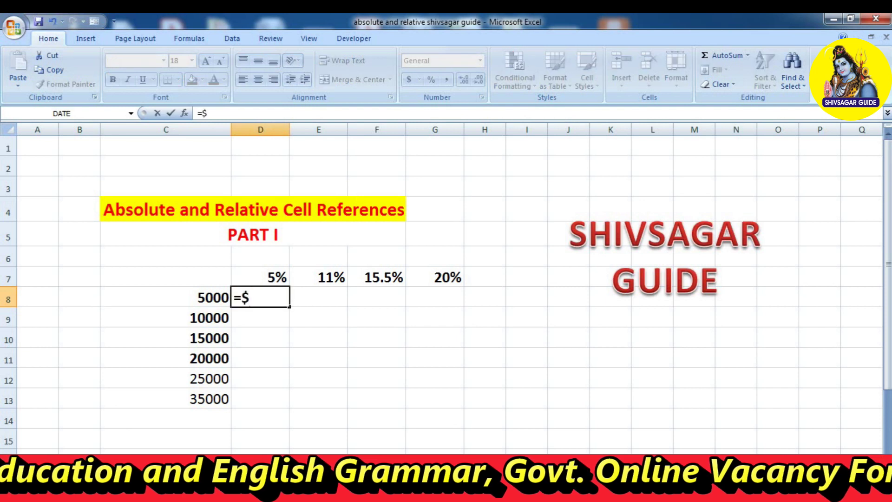
{"action": "type", "text": "C8"}
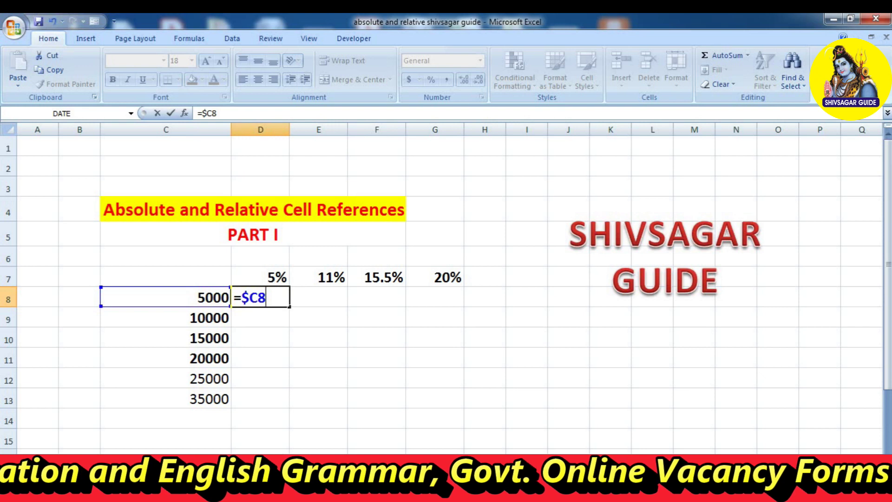
{"action": "type", "text": "*"}
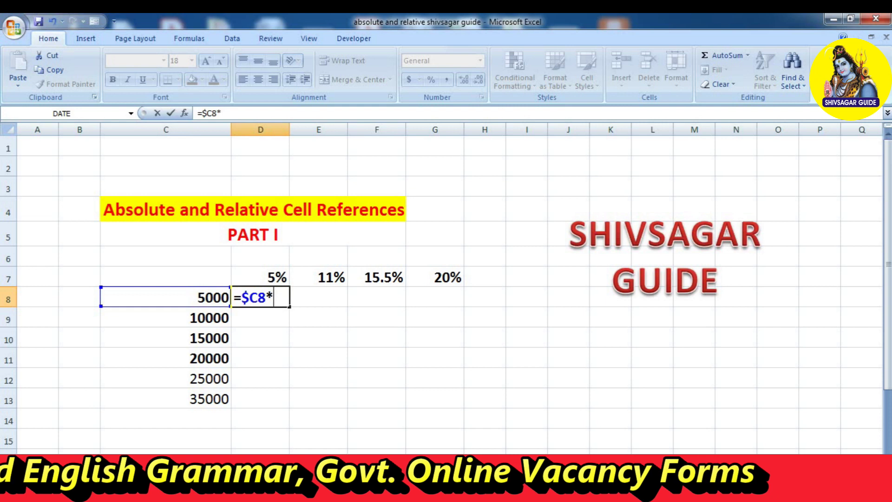
{"action": "type", "text": "D"}
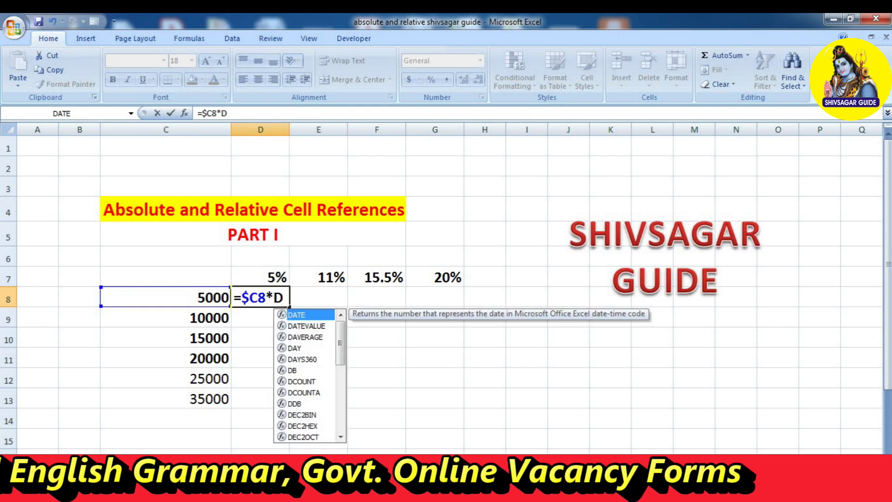
{"action": "type", "text": "$"}
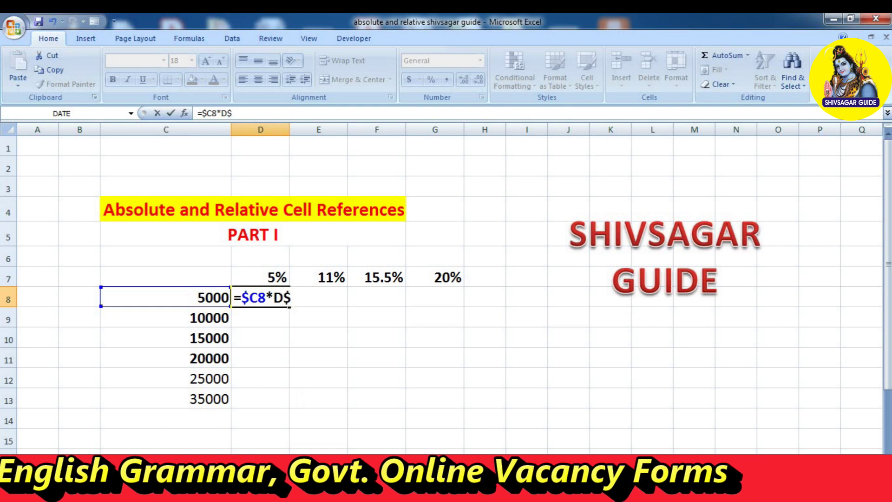
{"action": "type", "text": "7"}
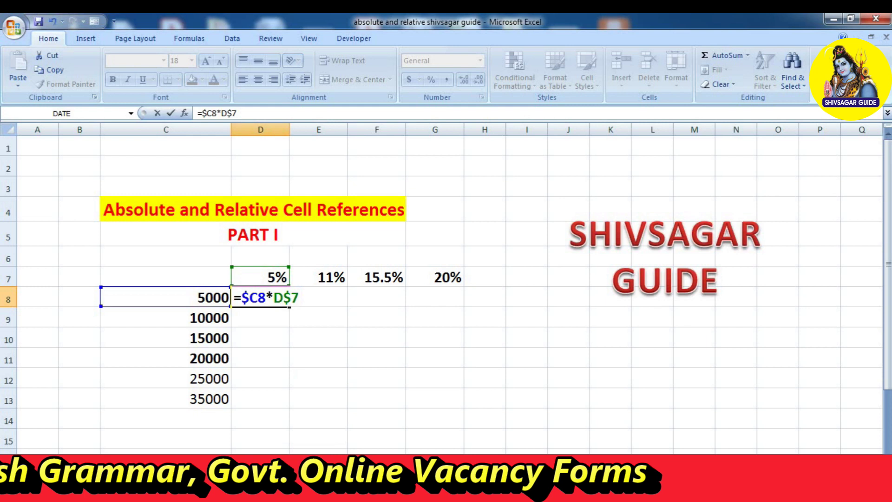
{"action": "key", "text": "Return"}
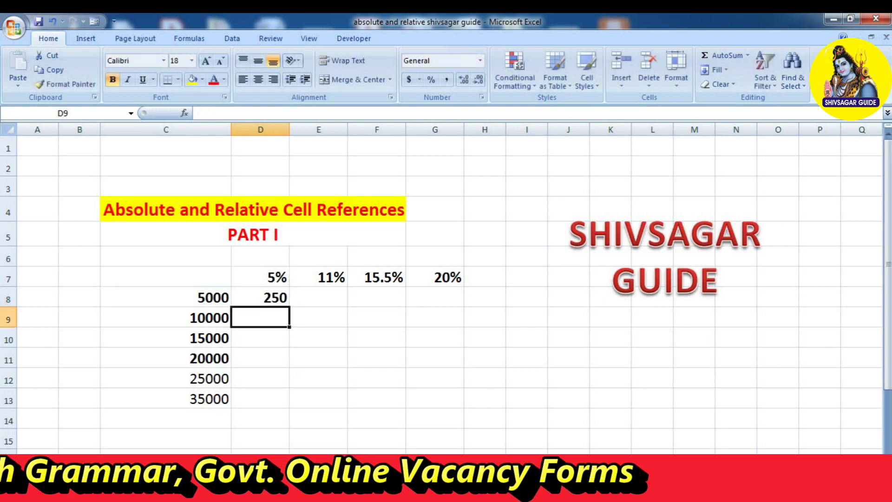
- Fill the formula in D8 across to G8 and down to row 13
{"action": "left_click", "coordinate": [260, 298]}
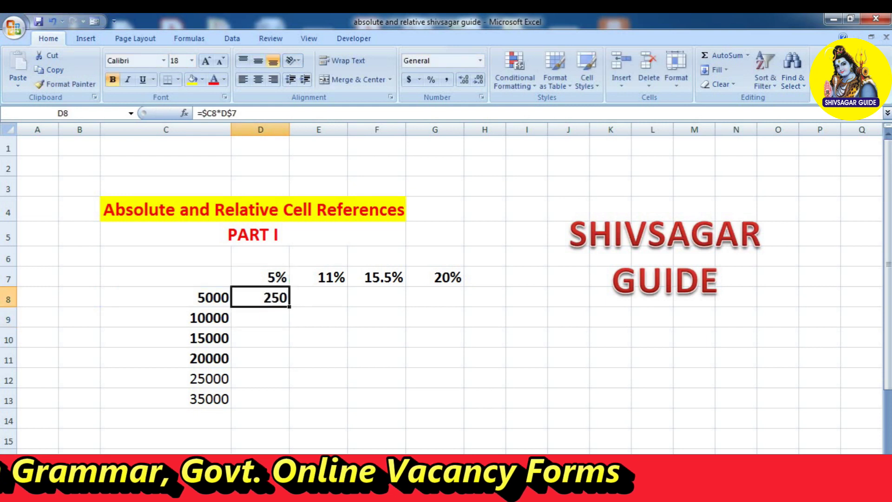
{"action": "left_click", "coordinate": [261, 318]}
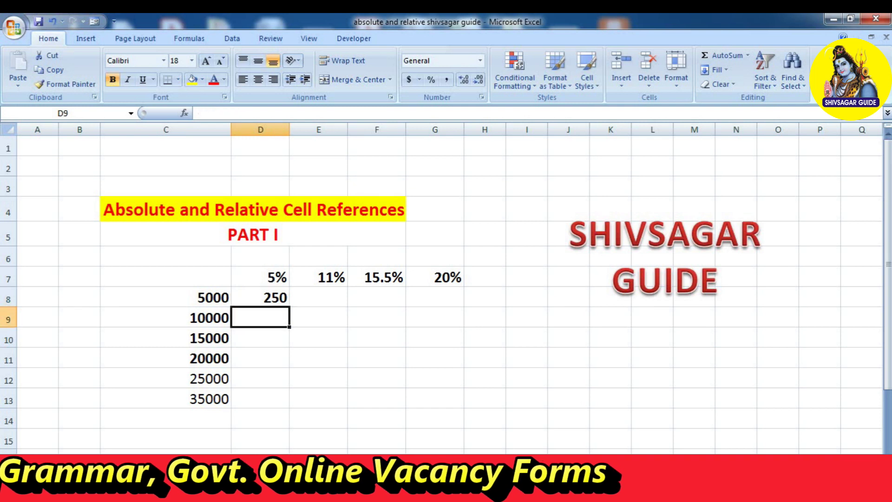
{"action": "left_click", "coordinate": [261, 297]}
{"action": "left_click_drag", "start_coordinate": [289, 306], "coordinate": [453, 302]}
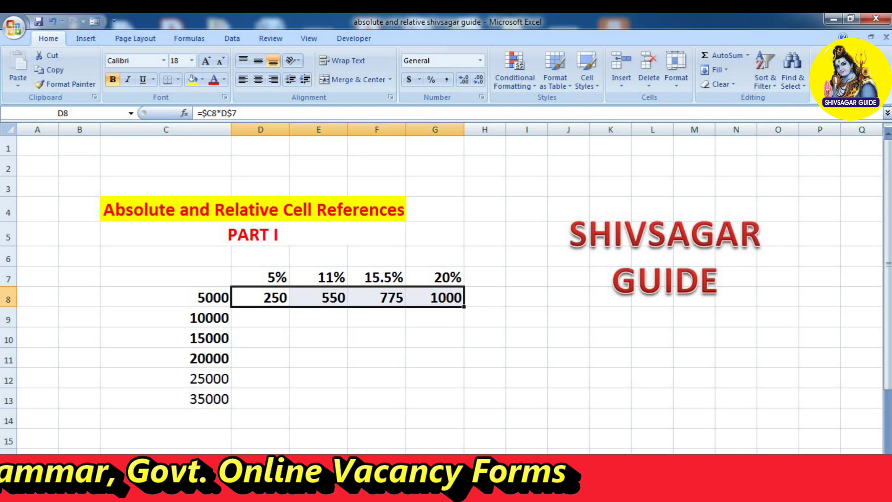
{"action": "left_click_drag", "start_coordinate": [464, 307], "coordinate": [461, 408]}
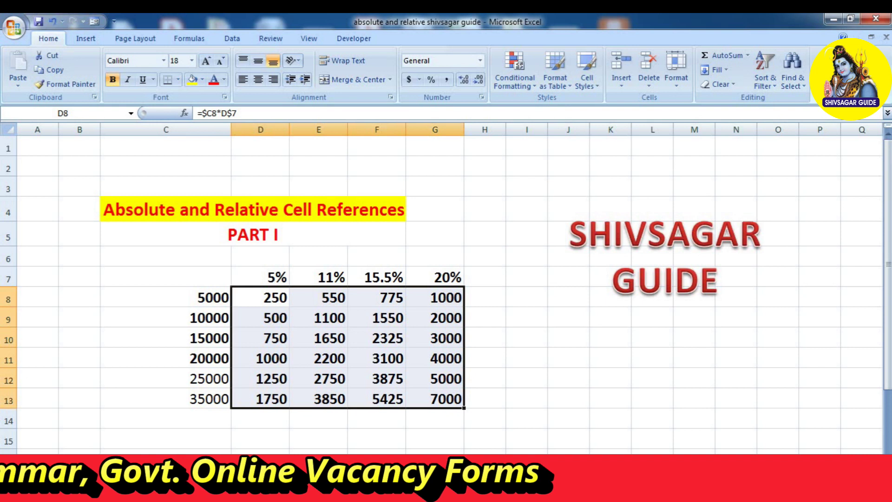
- Check the formulas across row 10 from D10 to G10 against the amount in C10 and the heading in G7
{"action": "left_click", "coordinate": [165, 338]}
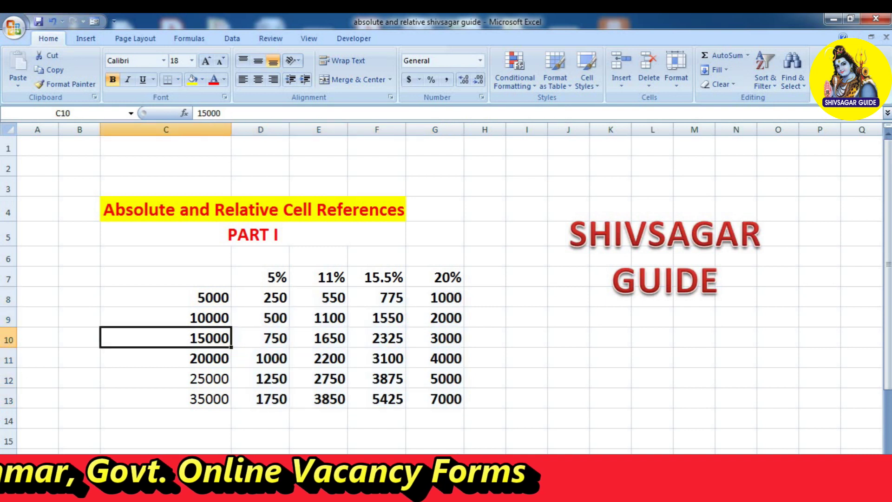
{"action": "left_click", "coordinate": [260, 338]}
{"action": "left_click", "coordinate": [319, 338]}
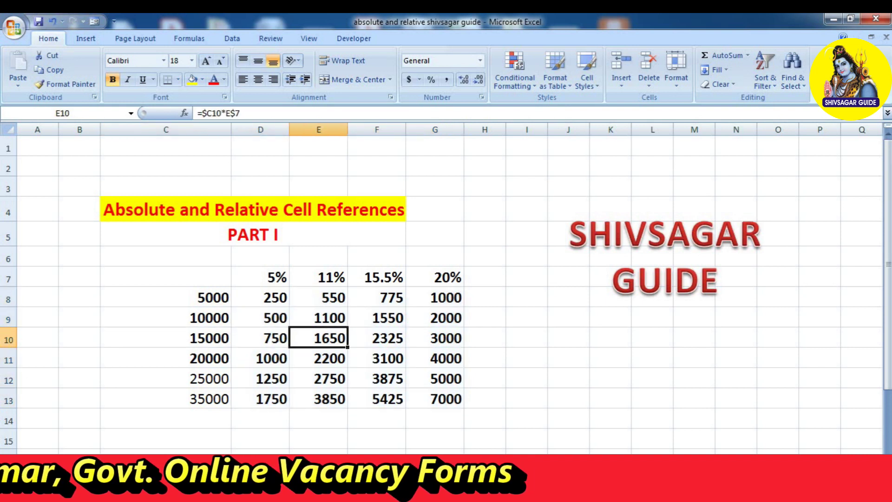
{"action": "left_click", "coordinate": [377, 338]}
{"action": "left_click", "coordinate": [435, 338]}
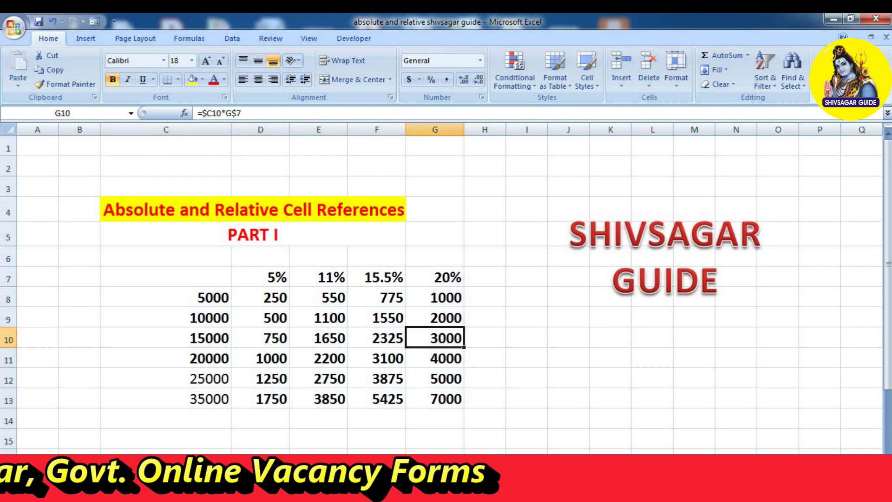
{"action": "key", "text": "Up"}
{"action": "key", "text": "Up"}
{"action": "key", "text": "Up"}
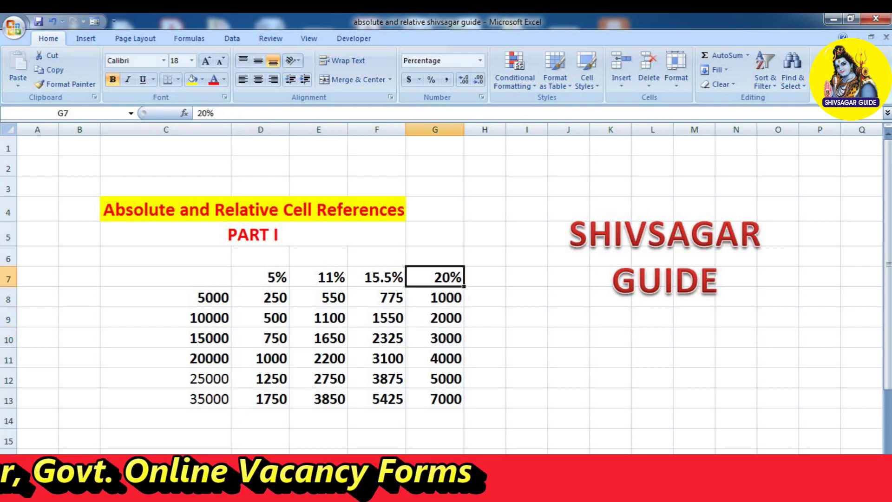
- Clear the calculated results in D8:G13 and return to cell D8
{"action": "key", "text": "Down"}
{"action": "key", "text": "Left"}
{"action": "key", "text": "Left"}
{"action": "key", "text": "Left"}
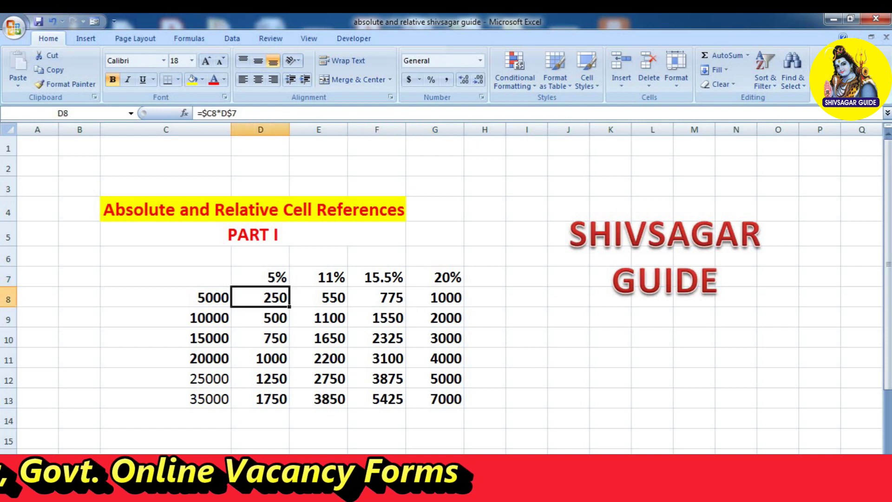
{"action": "key", "text": "shift+Down"}
{"action": "key", "text": "shift+Down"}
{"action": "key", "text": "shift+Down"}
{"action": "key", "text": "shift+Down"}
{"action": "key", "text": "shift+Down"}
{"action": "key", "text": "shift+Right"}
{"action": "key", "text": "shift+Right"}
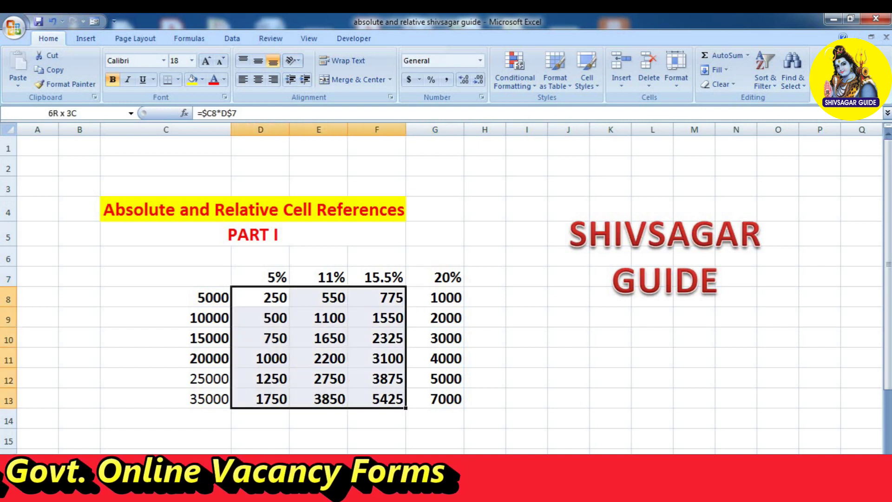
{"action": "key", "text": "shift+Right"}
{"action": "key", "text": "shift+Right"}
{"action": "key", "text": "shift+Left"}
{"action": "key", "text": "Delete"}
{"action": "key", "text": "Down"}
{"action": "key", "text": "Up"}
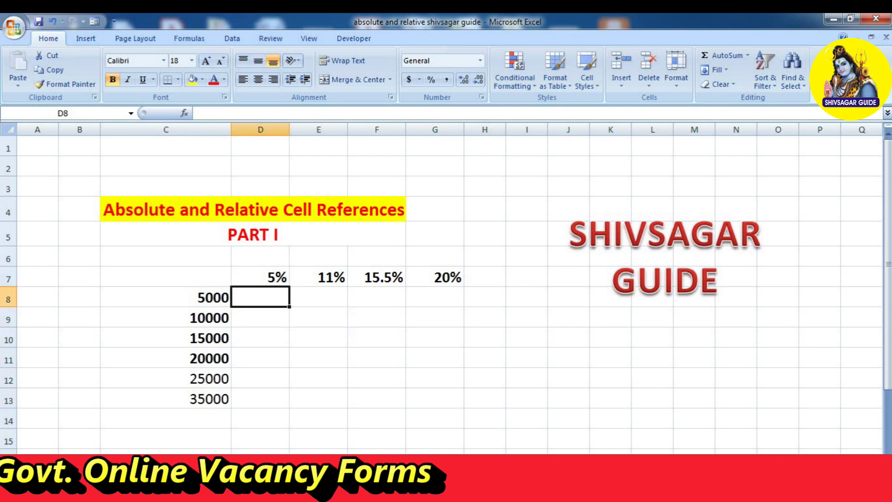
- Enter the formula =$C8*D$7 in the empty cell D8 to multiply the first amount by its percentage
{"action": "type", "text": "="}
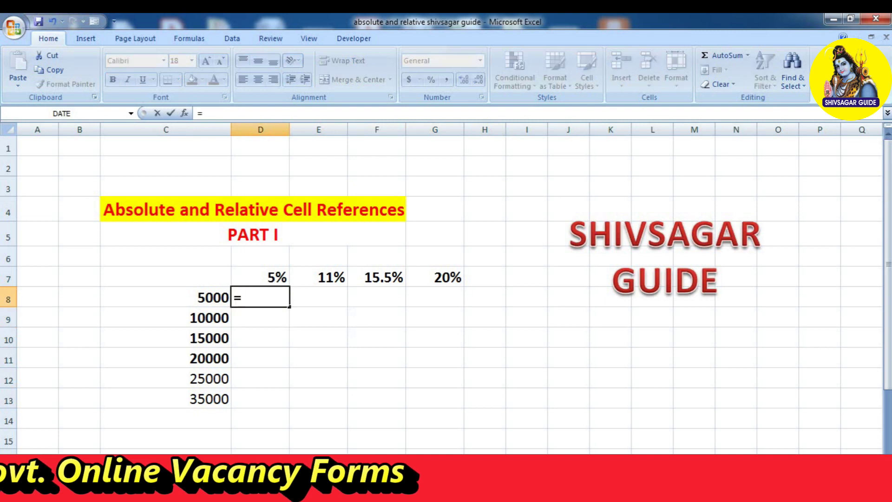
{"action": "type", "text": "$C"}
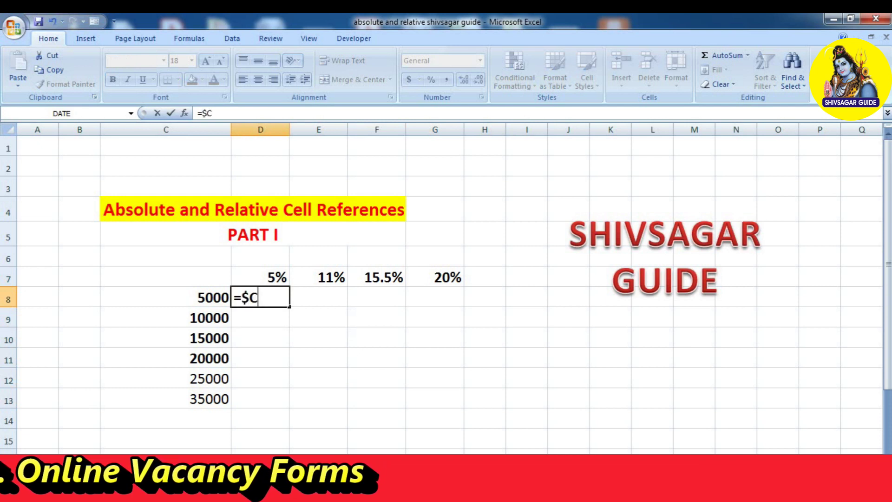
{"action": "type", "text": "8"}
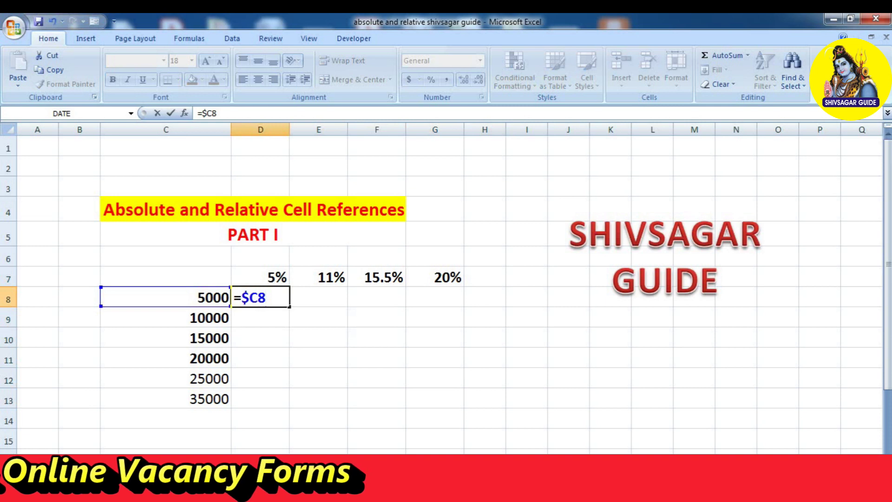
{"action": "type", "text": "*"}
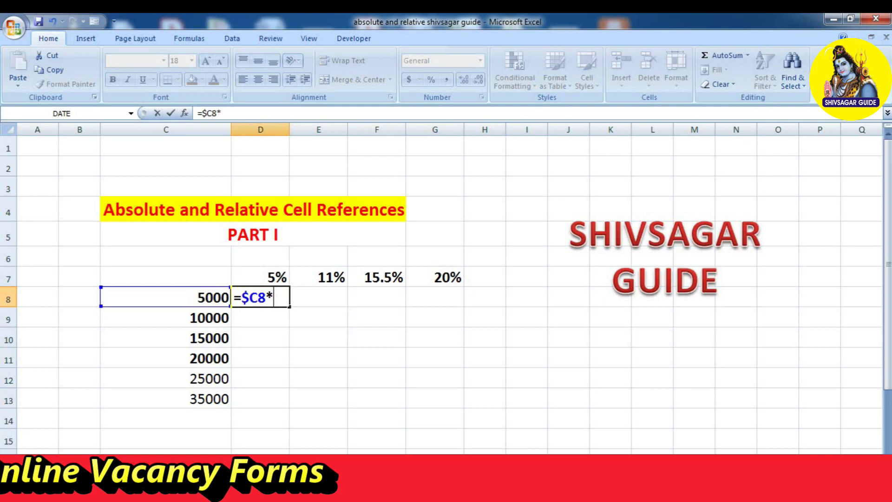
{"action": "type", "text": "D$"}
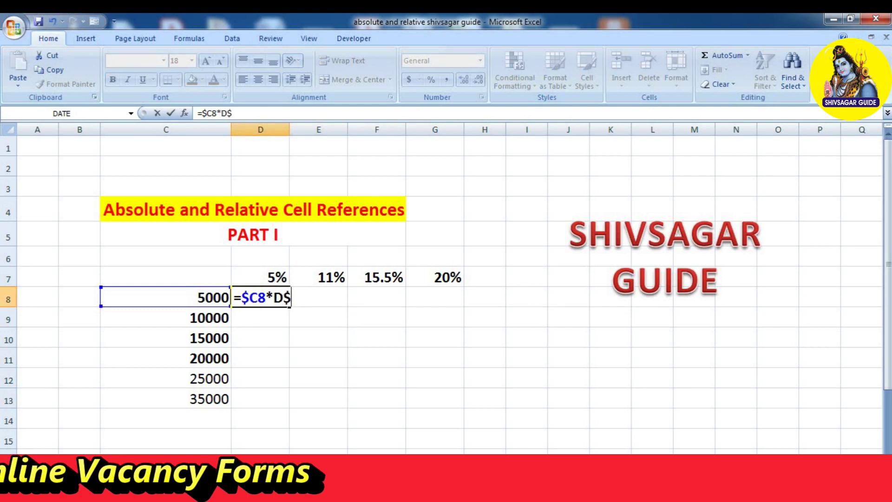
{"action": "type", "text": "7"}
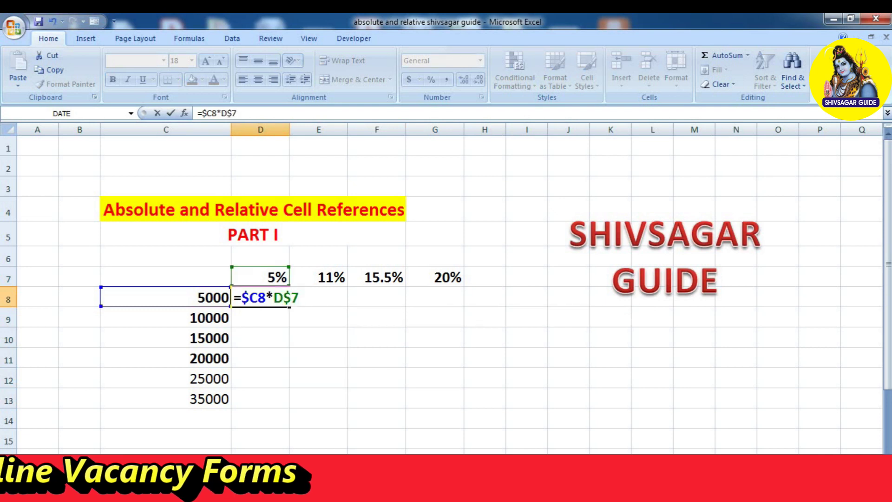
{"action": "key", "text": "Return"}
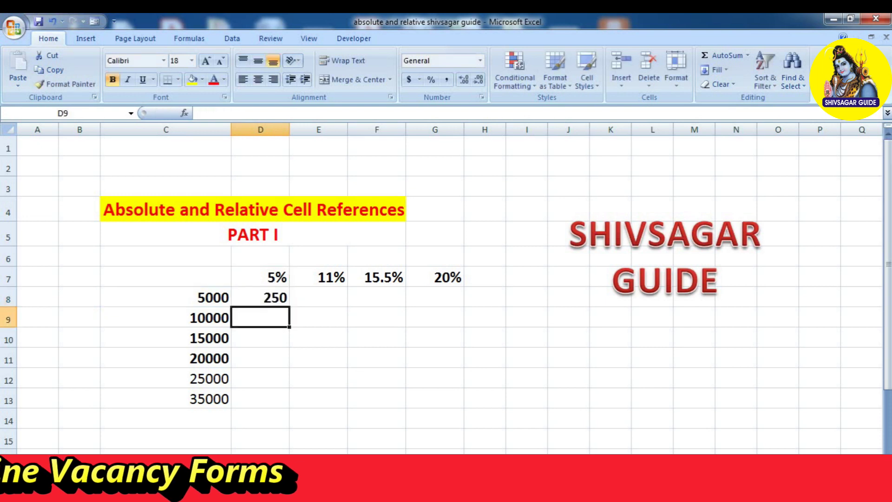
- Fill the formula in D8 right across the percentage columns to G8
{"action": "key", "text": "Up"}
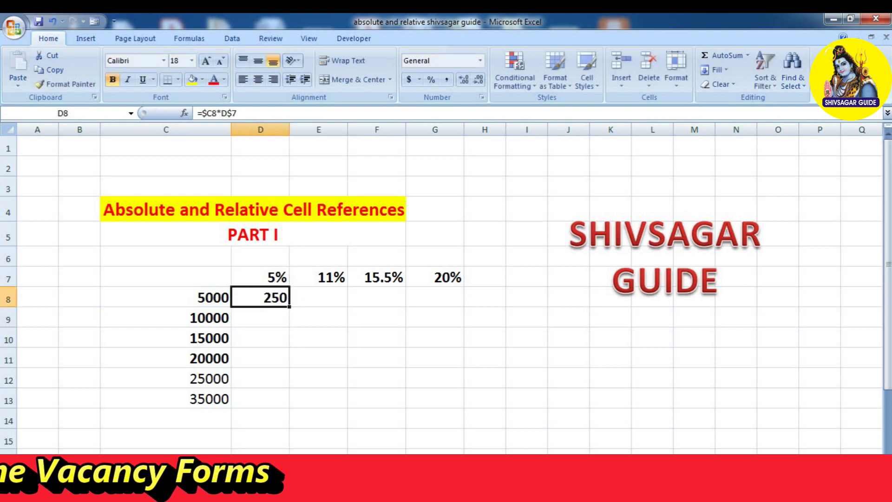
{"action": "key", "text": "shift+Right"}
{"action": "key", "text": "shift+Right"}
{"action": "key", "text": "shift+Right"}
{"action": "key", "text": "ctrl+r"}
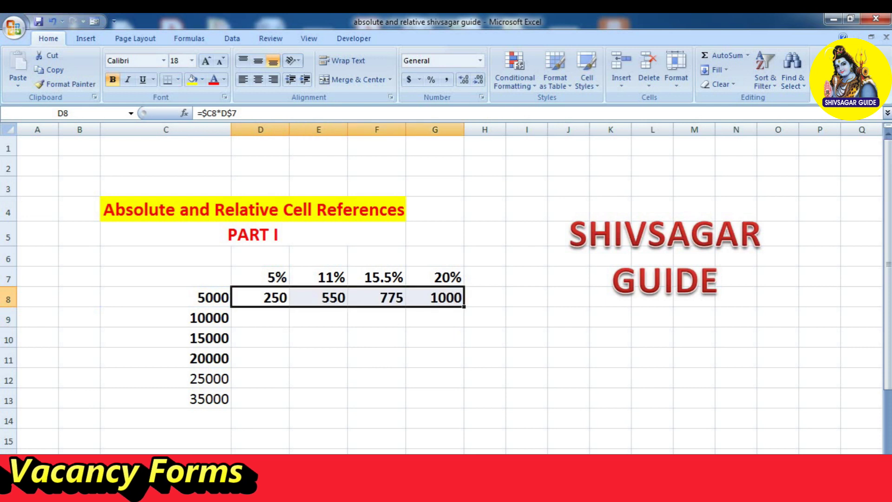
- Fill the formulas in D8:G8 down through row 13 for all the remaining amounts
{"action": "key", "text": "shift+Down"}
{"action": "key", "text": "shift+Down"}
{"action": "key", "text": "shift+Down"}
{"action": "key", "text": "shift+Down"}
{"action": "key", "text": "shift+Down"}
{"action": "key", "text": "ctrl+d"}
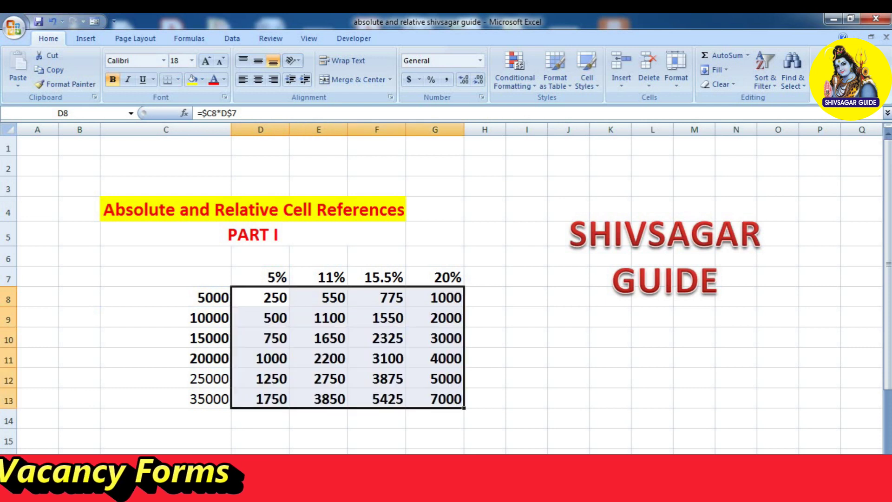
- Change the amount in cell C12 to 25500
{"action": "left_click", "coordinate": [166, 378]}
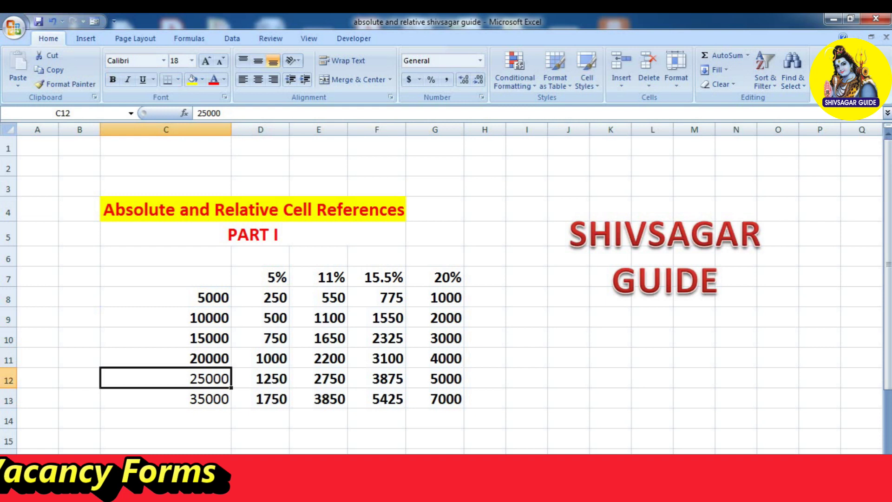
{"action": "type", "text": "25"}
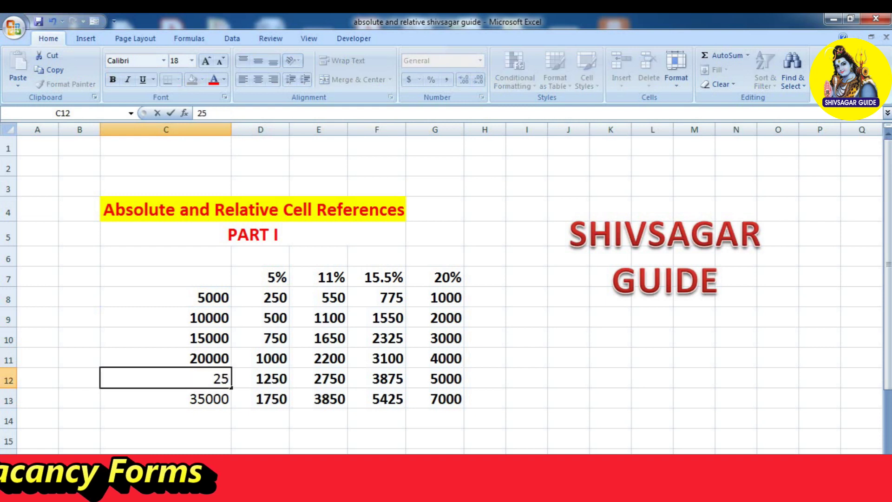
{"action": "type", "text": "500"}
{"action": "key", "text": "Return"}
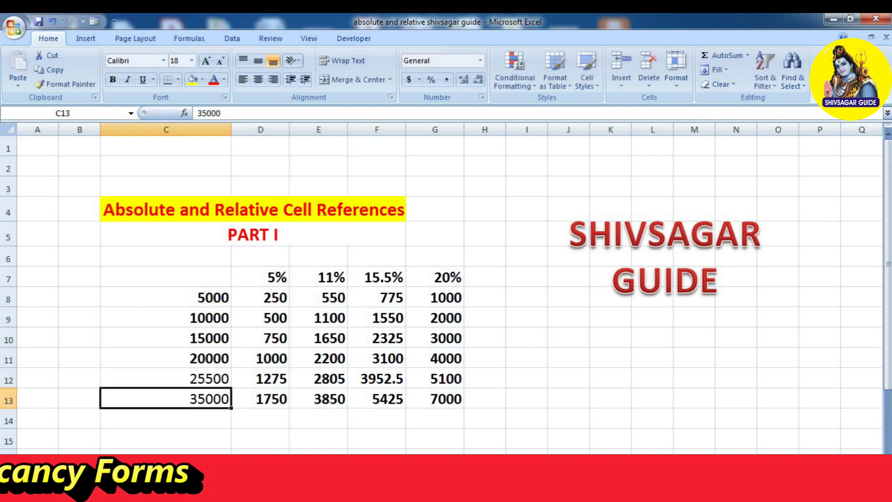
- Change the percentage heading in cell E7 to 12%
{"action": "key", "text": "Up"}
{"action": "key", "text": "Up"}
{"action": "key", "text": "Up"}
{"action": "key", "text": "Up"}
{"action": "key", "text": "Up"}
{"action": "key", "text": "Up"}
{"action": "key", "text": "Right"}
{"action": "key", "text": "Right"}
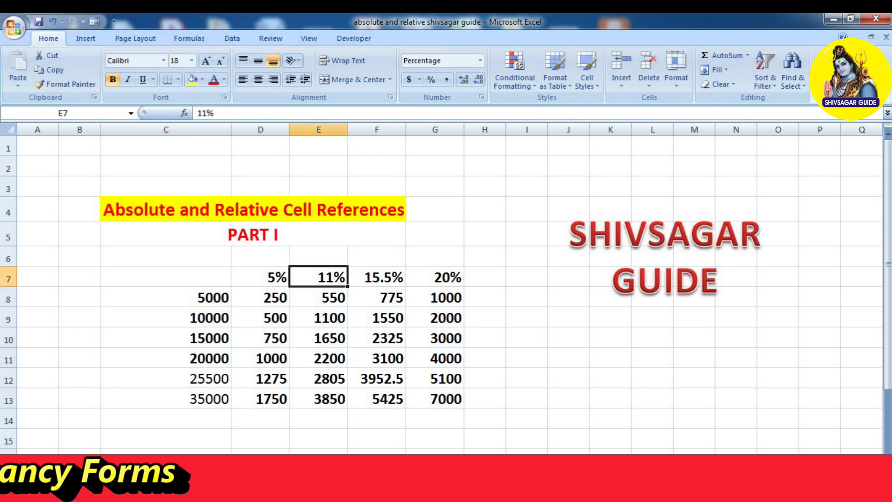
{"action": "type", "text": "12"}
{"action": "key", "text": "Return"}
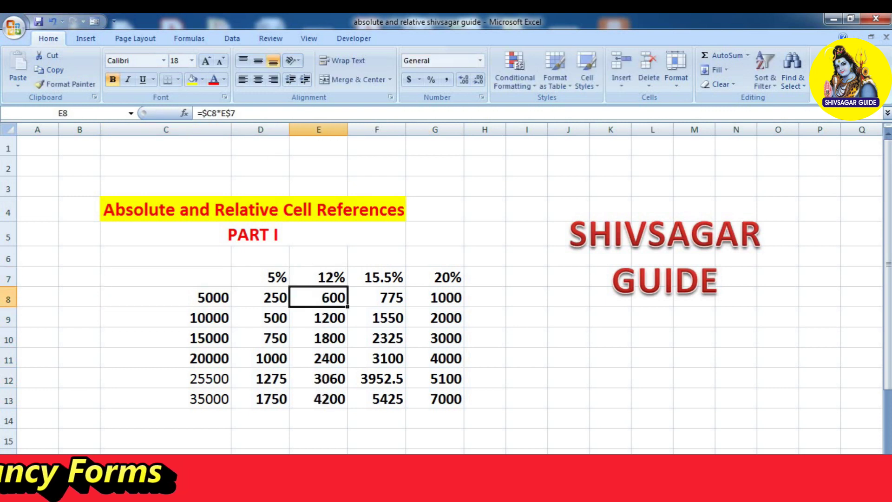
- Change the percentage heading in cell G7 to 22%
{"action": "key", "text": "Up"}
{"action": "key", "text": "Right"}
{"action": "key", "text": "Right"}
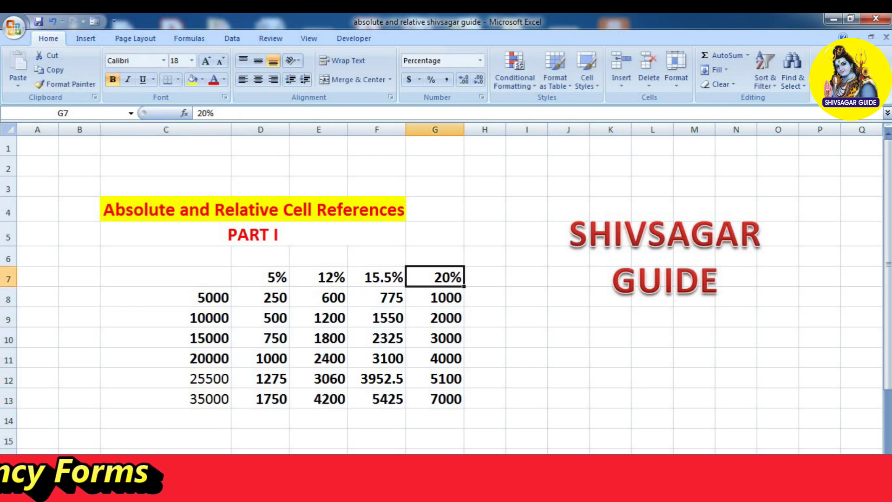
{"action": "type", "text": "22"}
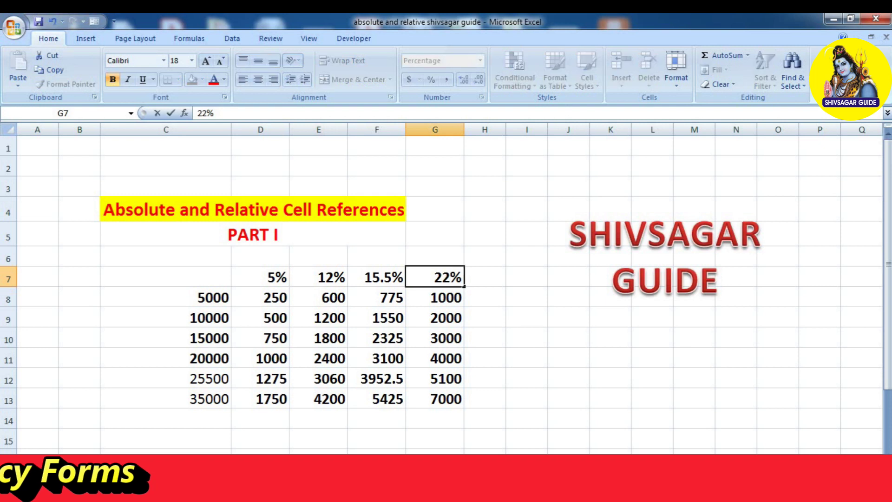
{"action": "key", "text": "Return"}
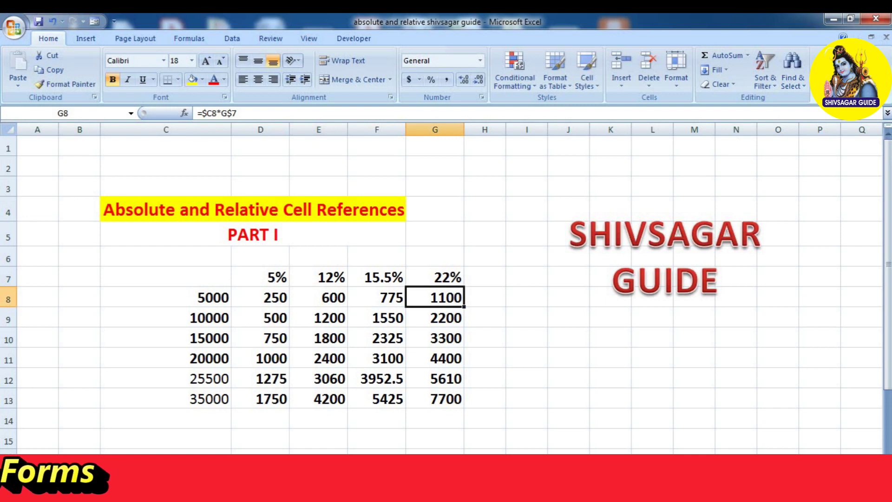
{"action": "key", "text": "Down"}
{"action": "key", "text": "Down"}
{"action": "key", "text": "Down"}
{"action": "key", "text": "Down"}
{"action": "key", "text": "Down"}
{"action": "key", "text": "Left"}
{"action": "key", "text": "Left"}
{"action": "key", "text": "Left"}
{"action": "key", "text": "Left"}
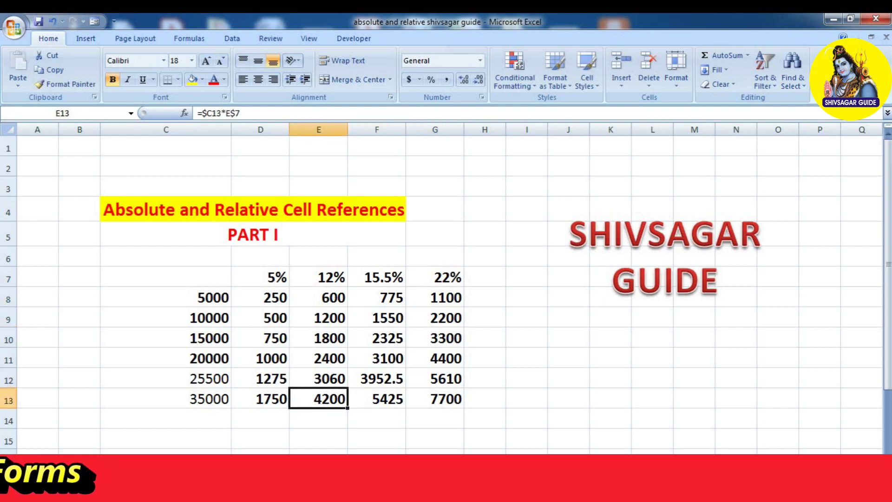
{"action": "key", "text": "Up"}
{"action": "key", "text": "Up"}
{"action": "key", "text": "Up"}
{"action": "key", "text": "Up"}
{"action": "key", "text": "Up"}
{"action": "key", "text": "Up"}
{"action": "key", "text": "Up"}
{"action": "key", "text": "Up"}
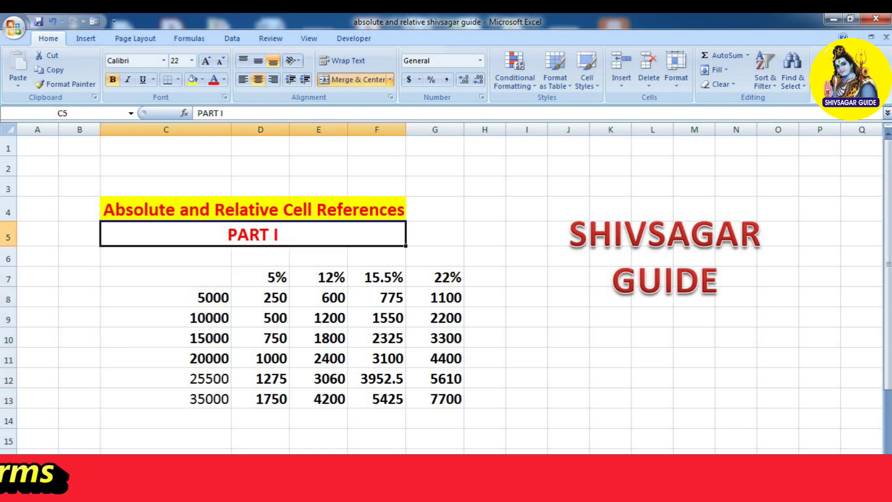
{"action": "key", "text": "Down"}
{"action": "key", "text": "Down"}
{"action": "key", "text": "Down"}
{"action": "key", "text": "Right"}
{"action": "key", "text": "Up"}
{"action": "key", "text": "Up"}
{"action": "key", "text": "Up"}
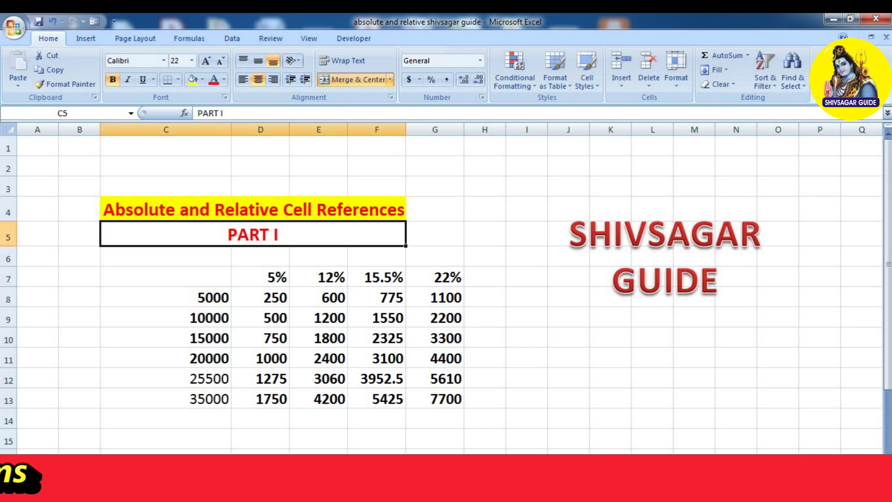
{"action": "key", "text": "Right"}
{"action": "key", "text": "Right"}
{"action": "key", "text": "Right"}
{"action": "key", "text": "Right"}
{"action": "key", "text": "Right"}
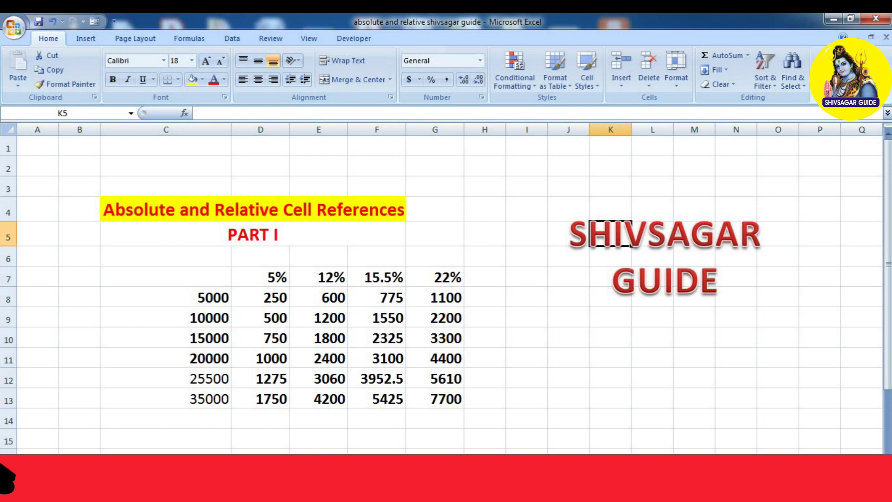
{"action": "key", "text": "Down"}
{"action": "key", "text": "Down"}
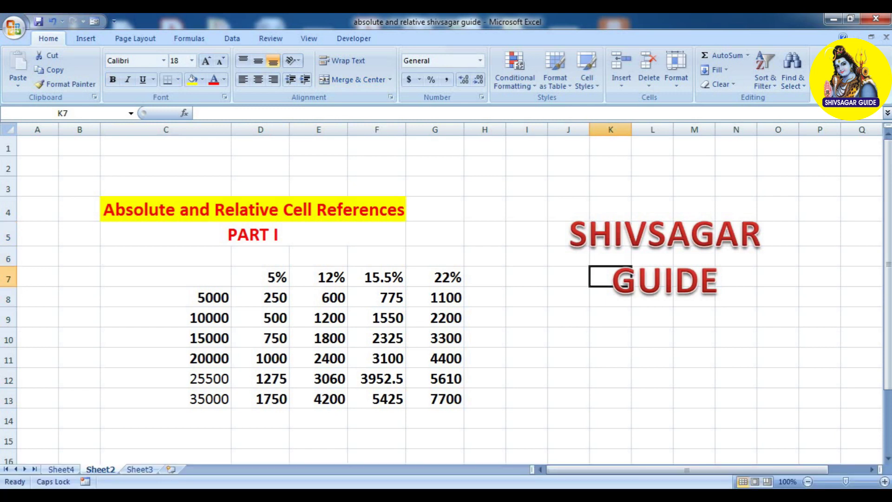